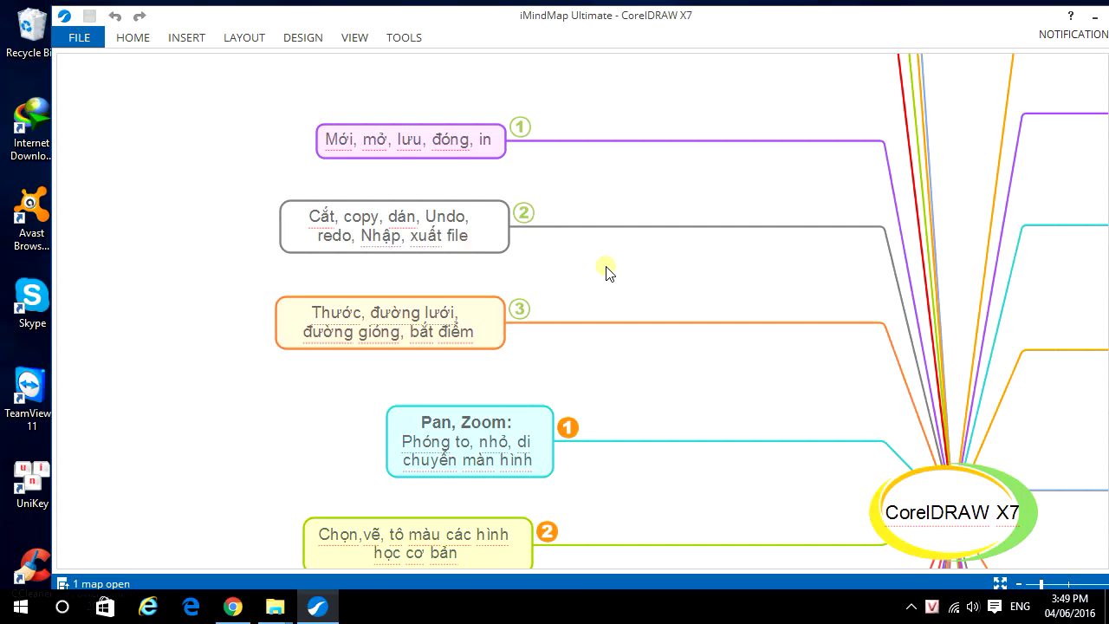
# Step: Leave the mind map for the desktop and launch CorelDRAW X7
pyautogui.moveTo(600, 265); pyautogui.dragTo(580, 248)
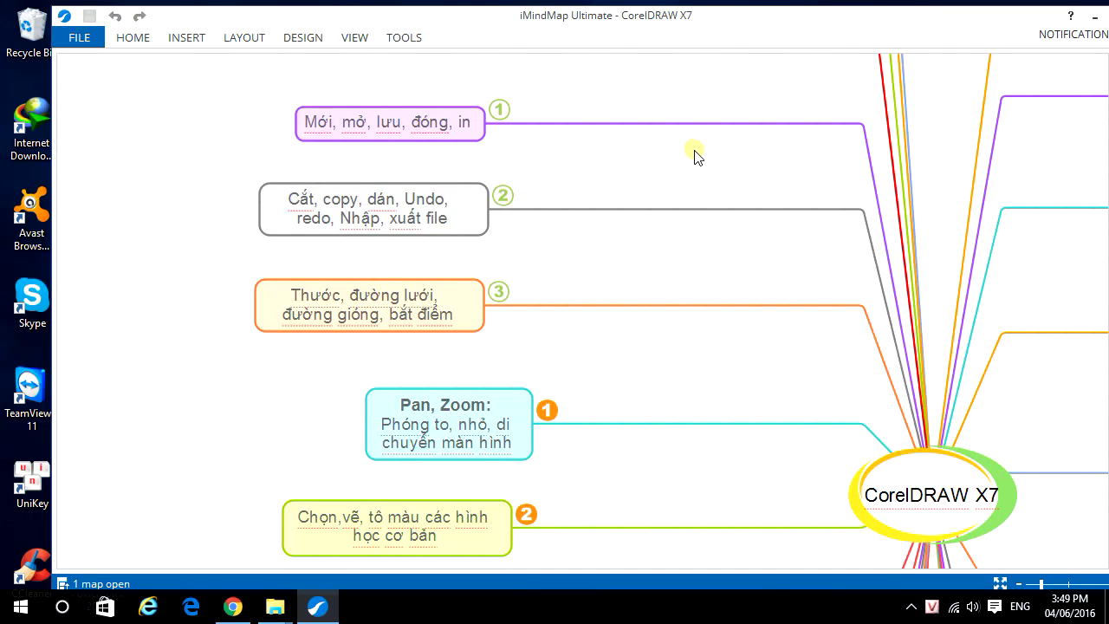
pyautogui.press('super+d')
pyautogui.doubleClick(487, 299)
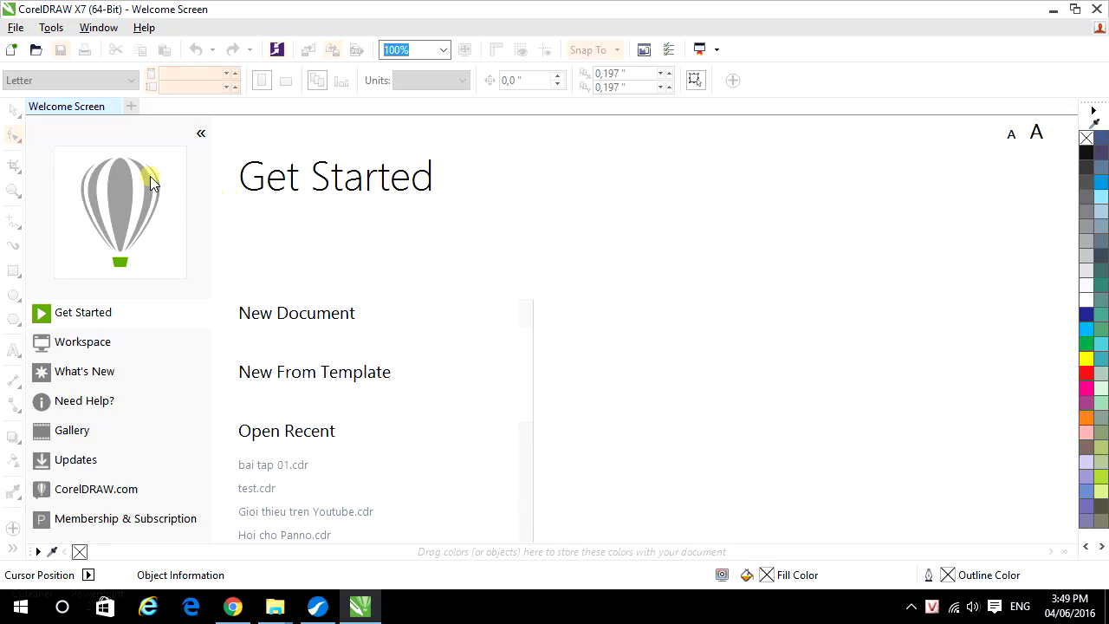
pyautogui.click(14, 29)
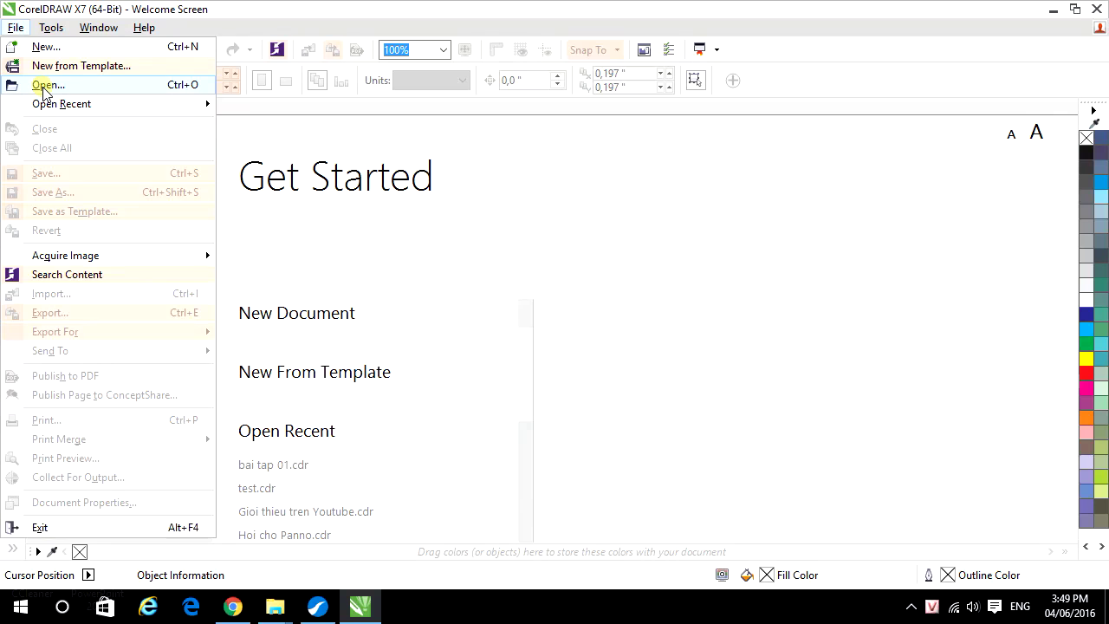
pyautogui.moveTo(134, 105)
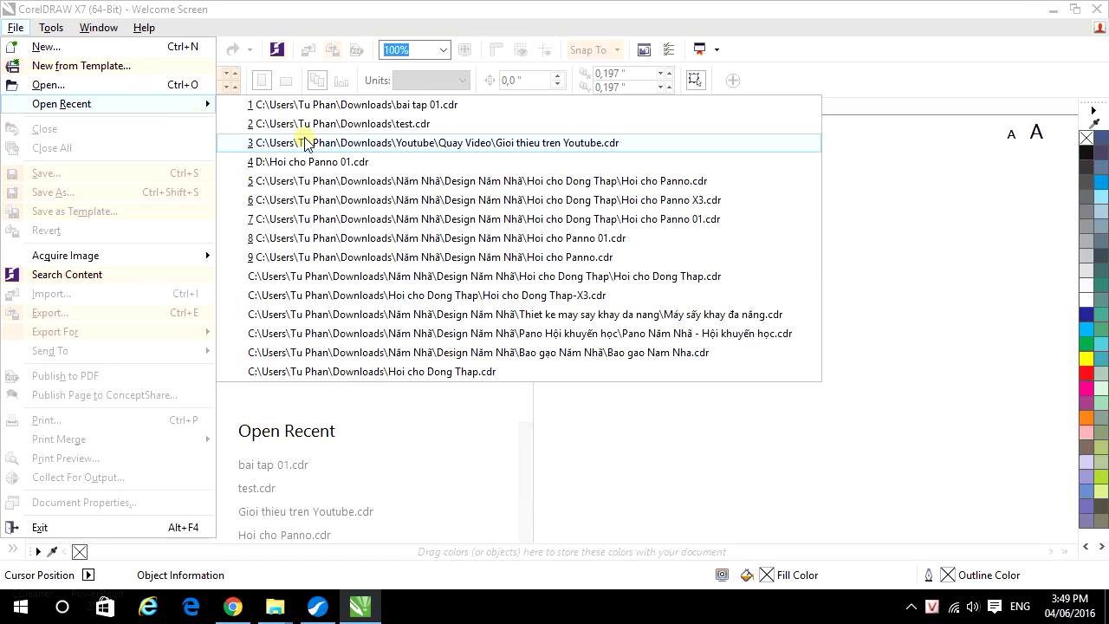
pyautogui.click(938, 486)
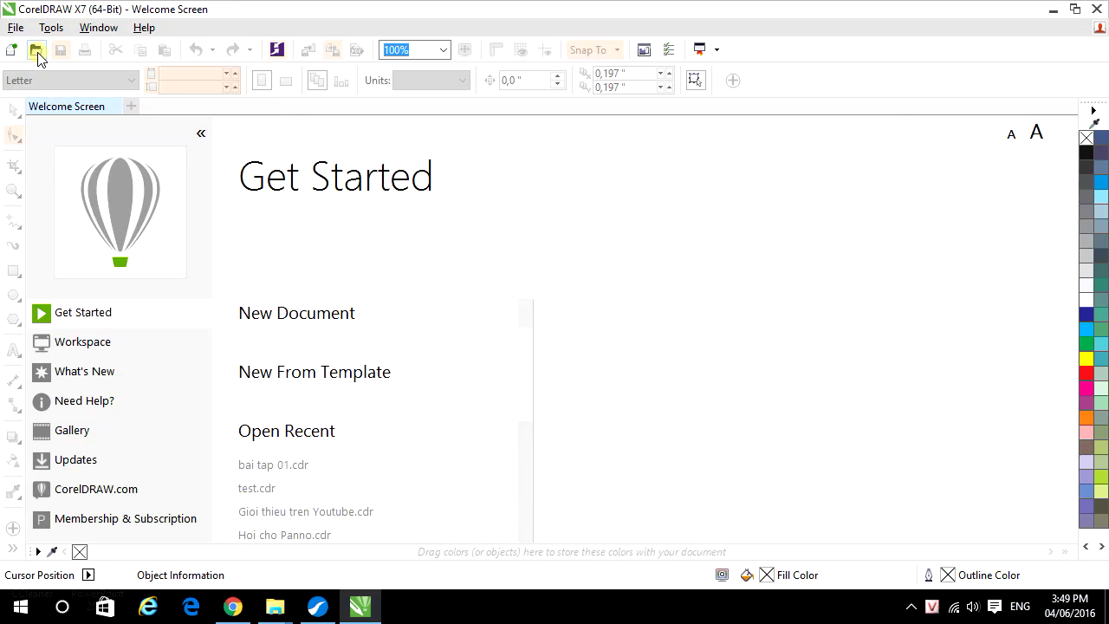
# Step: Open the drawing "bai tap 01" from the Downloads folder and close the Welcome Screen
pyautogui.click(36, 52)
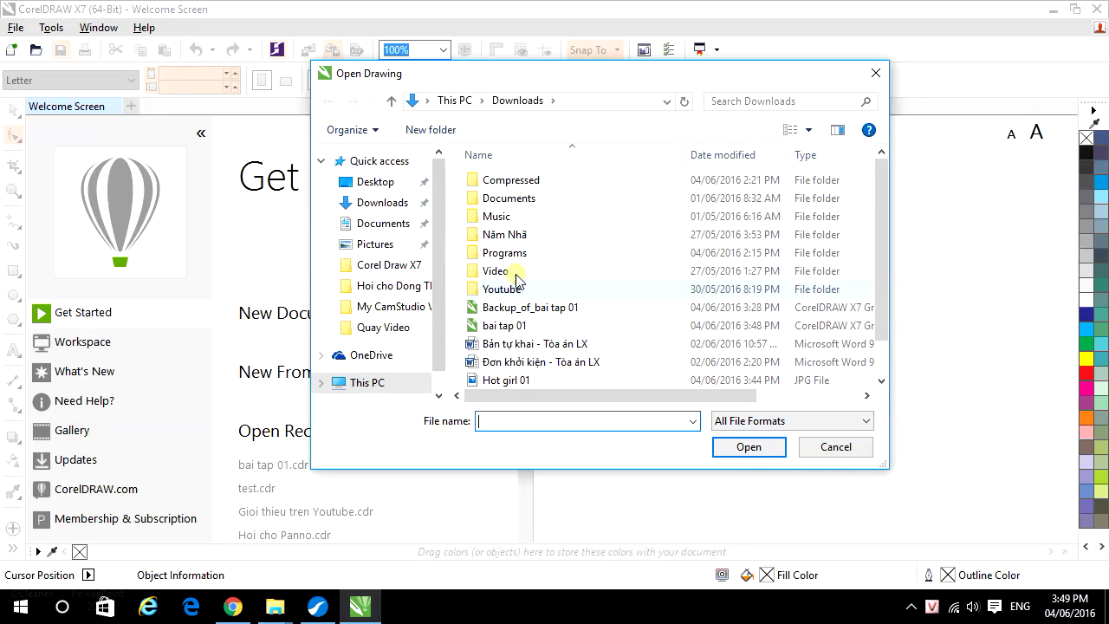
pyautogui.scroll(-1, 512, 286)
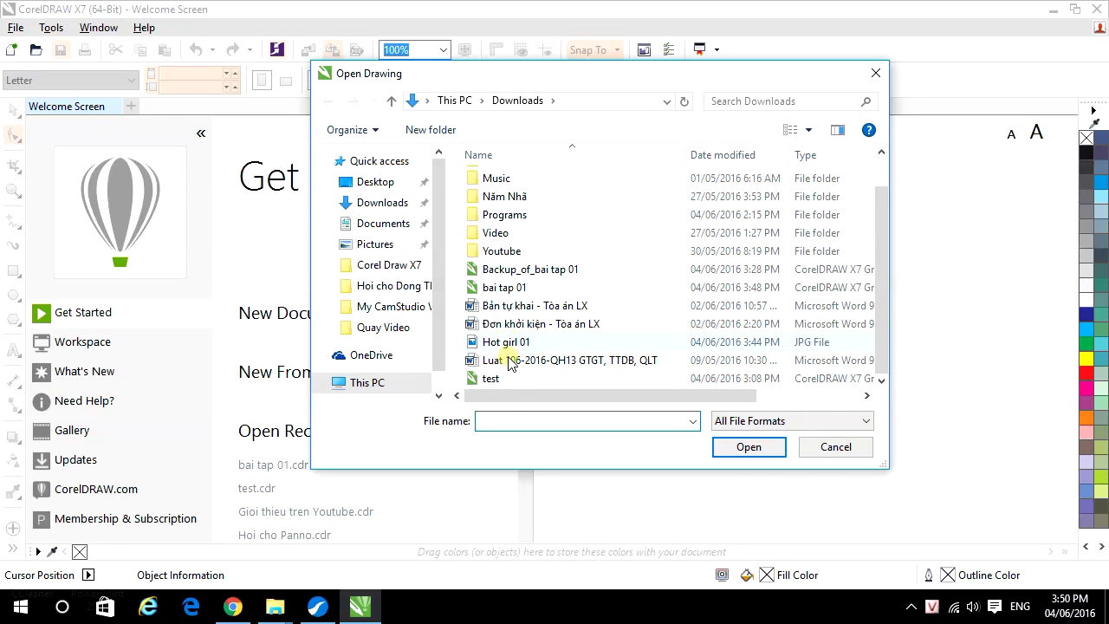
pyautogui.click(503, 287)
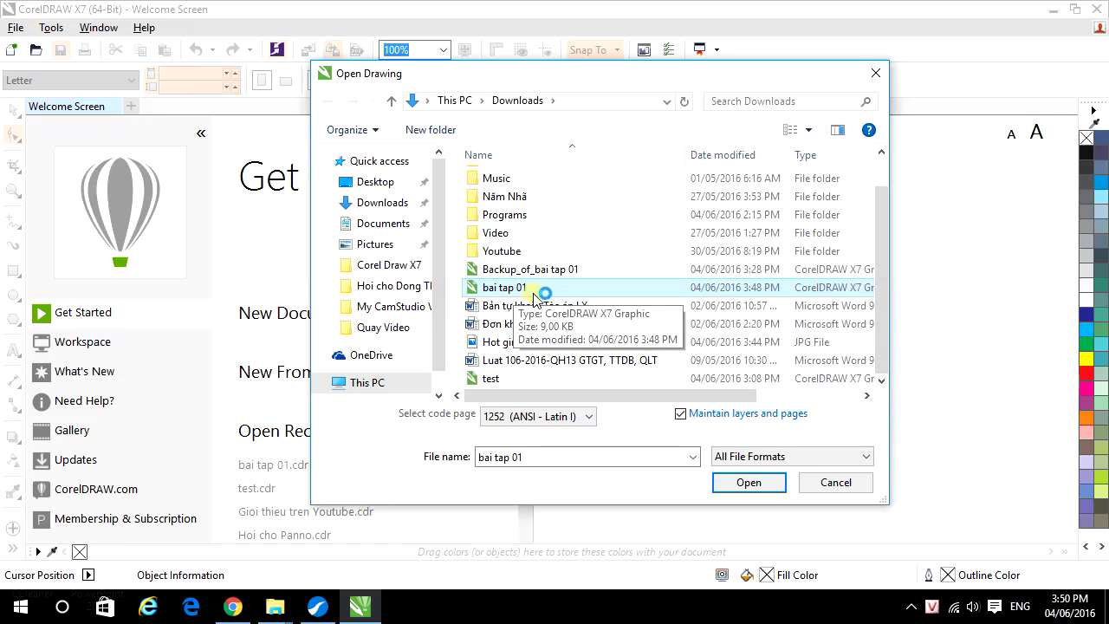
pyautogui.click(749, 483)
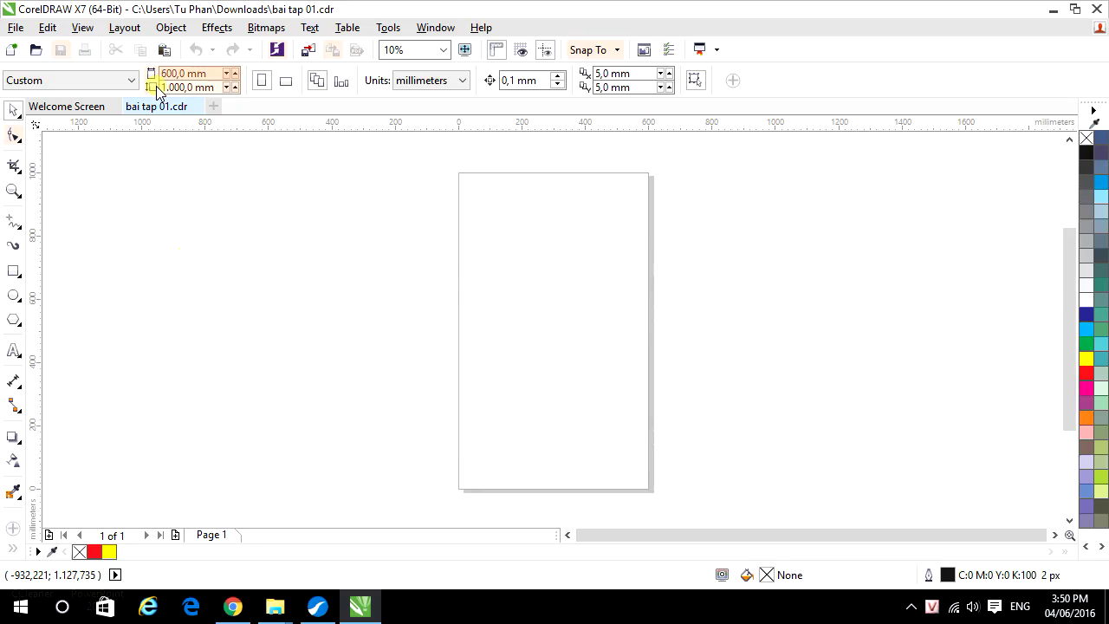
pyautogui.click(166, 113)
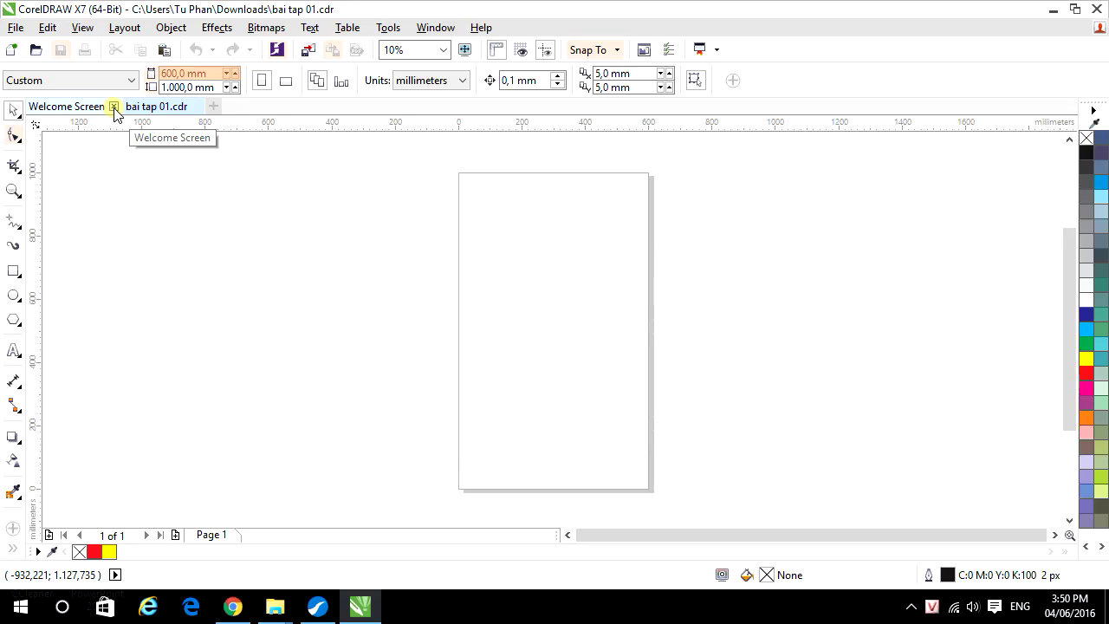
pyautogui.click(113, 107)
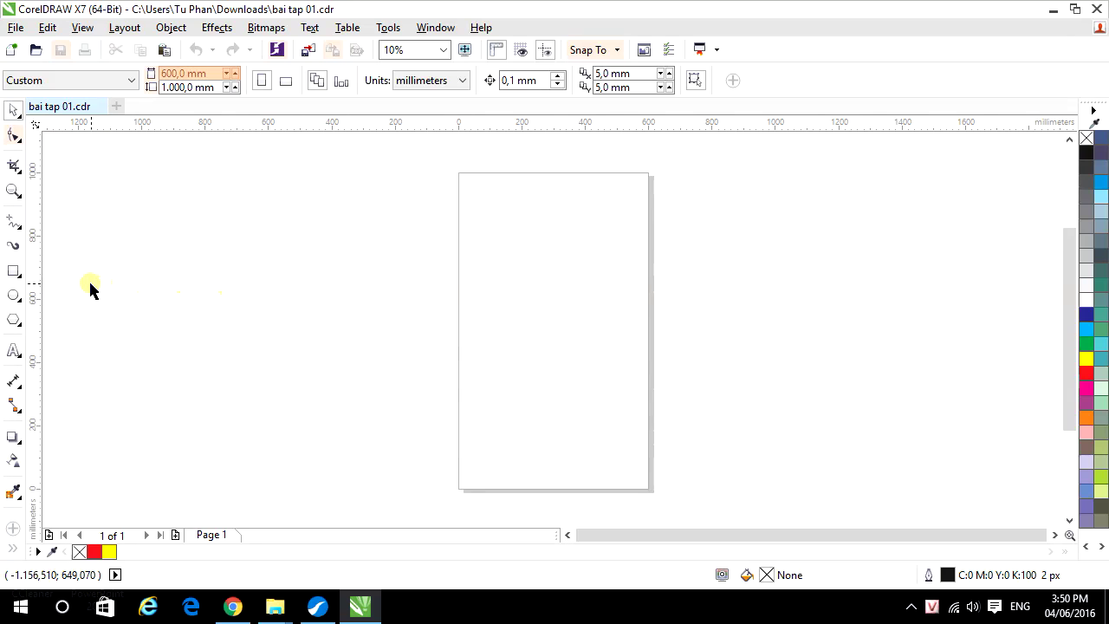
# Step: Draw an ellipse about 418 mm wide and 380 mm high near the page's middle and fill it yellow
pyautogui.click(13, 296)
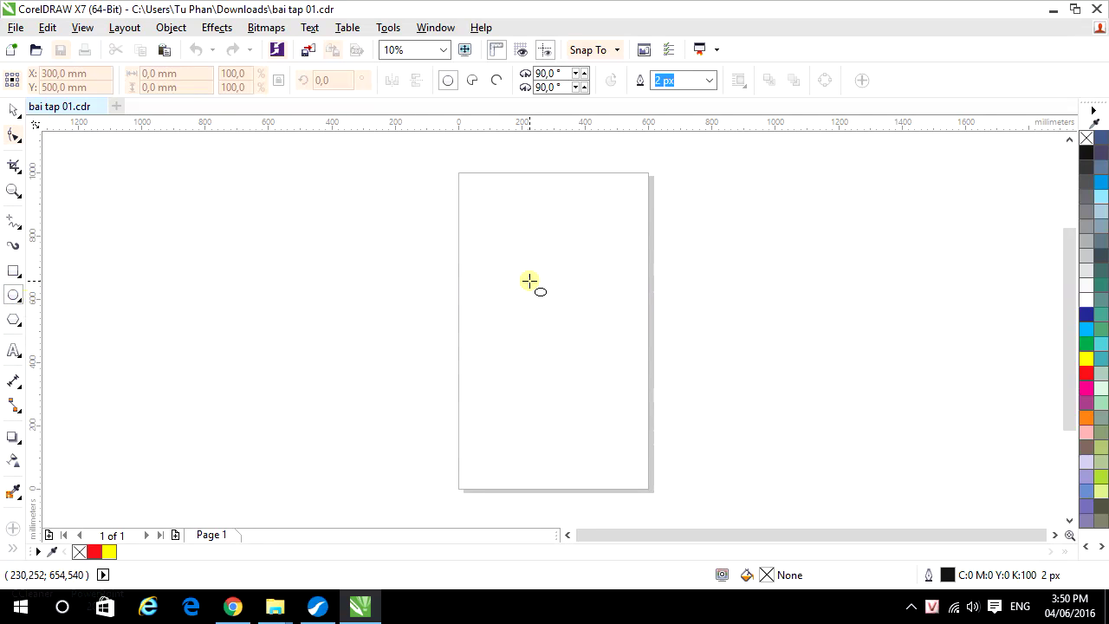
pyautogui.moveTo(499, 261); pyautogui.dragTo(635, 382)
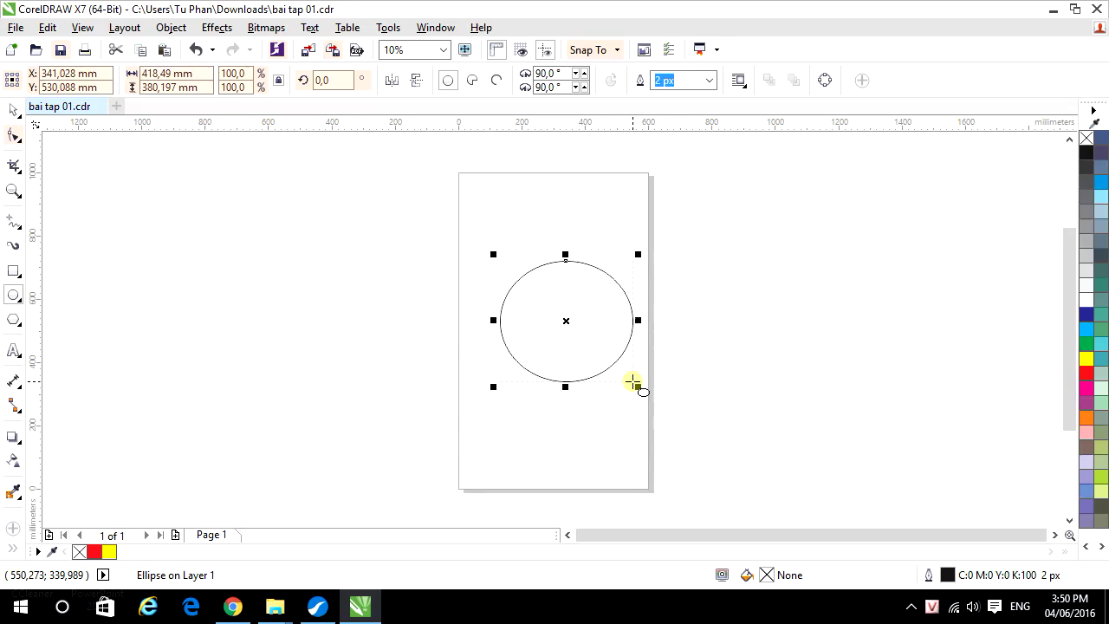
pyautogui.click(1086, 359)
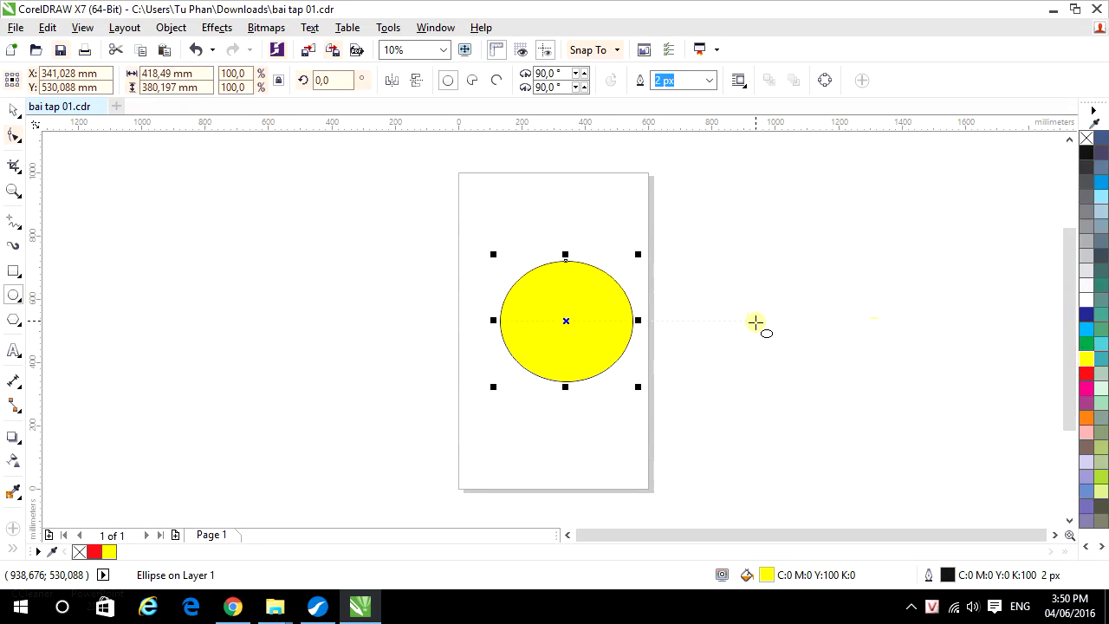
# Step: Move the yellow ellipse off the page to its left side, centred at about X -423 mm, Y 630 mm
pyautogui.click(14, 116)
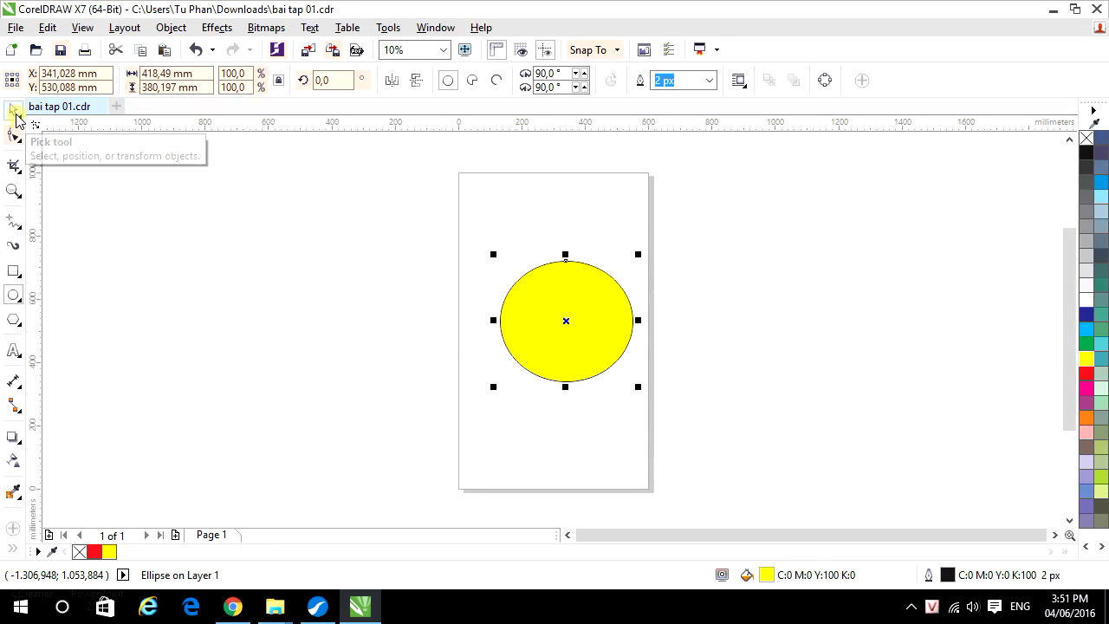
pyautogui.click(15, 118)
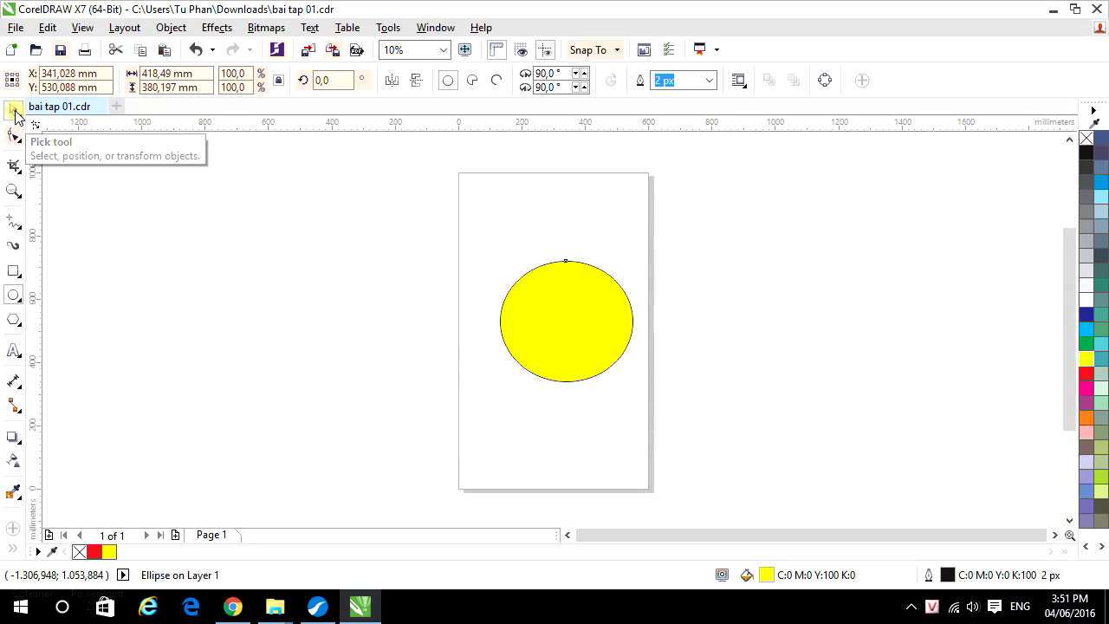
pyautogui.click(526, 311)
pyautogui.click(563, 323)
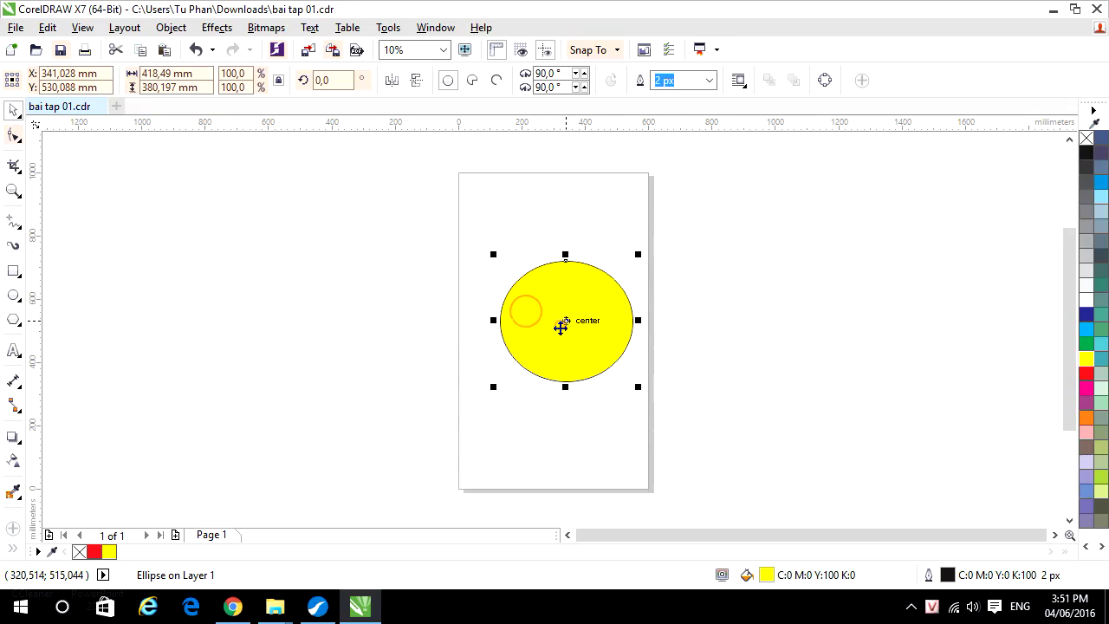
pyautogui.click(346, 290)
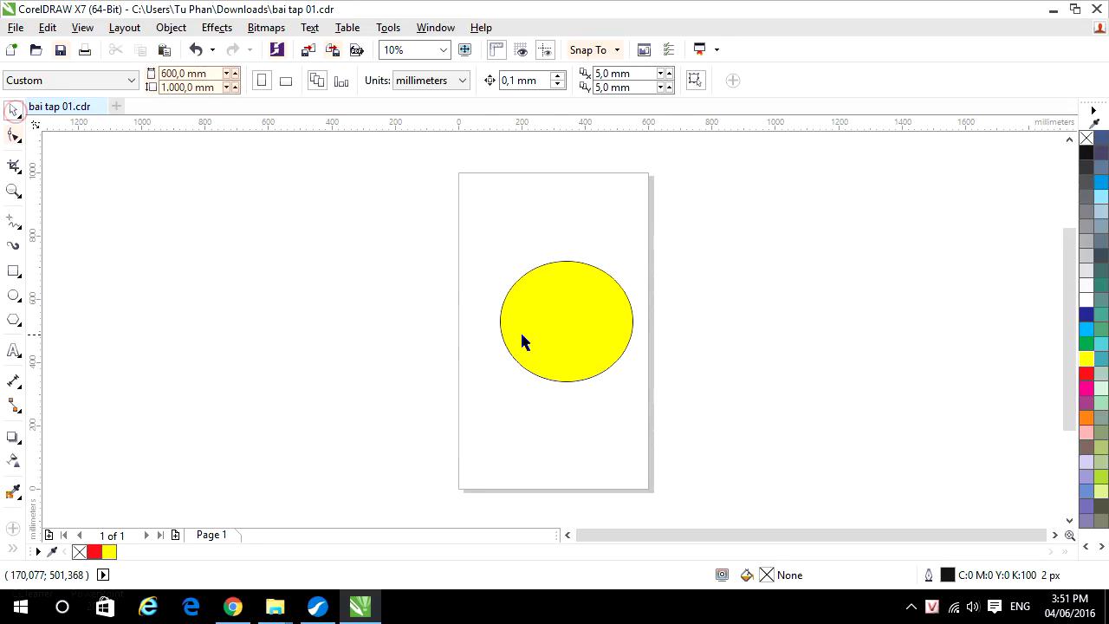
pyautogui.click(579, 329)
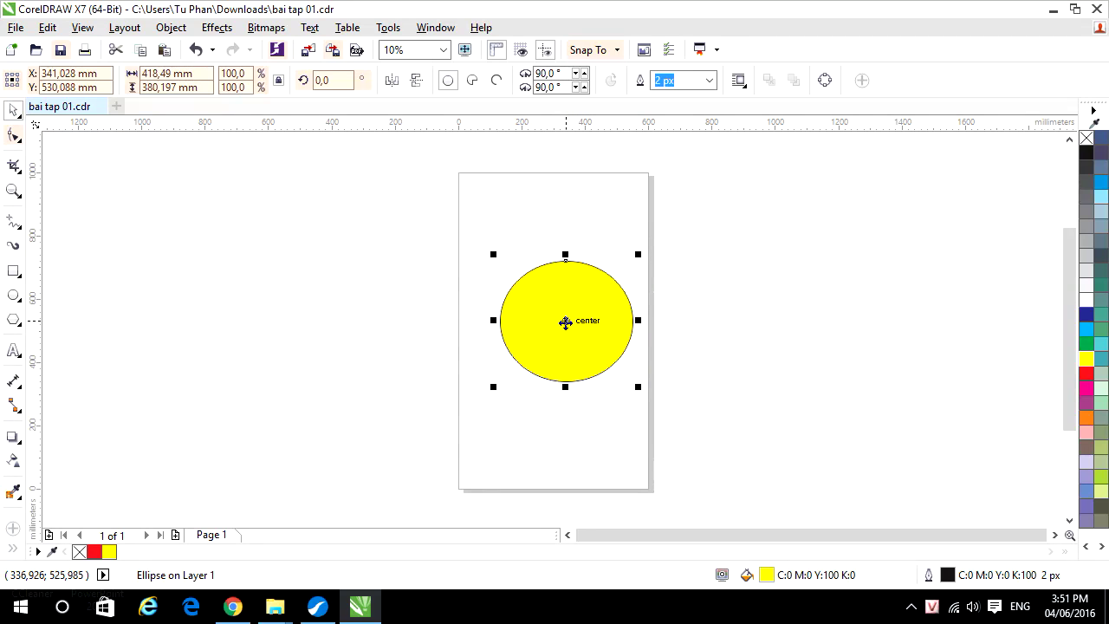
pyautogui.moveTo(565, 321); pyautogui.dragTo(324, 290)
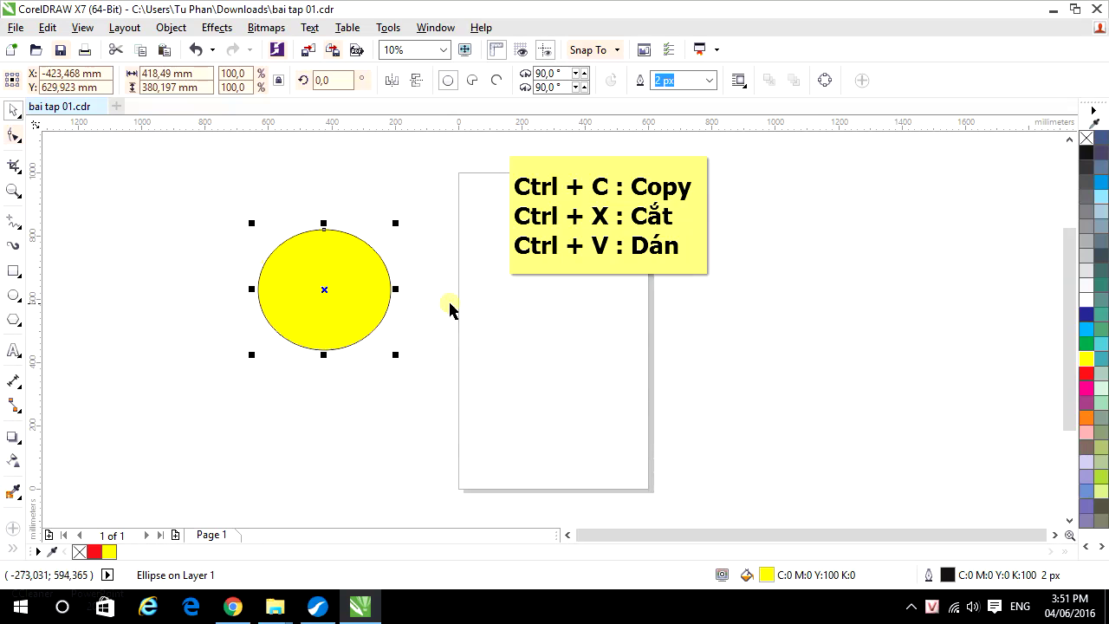
# Step: Select and deselect the yellow ellipse with the Pick tool
pyautogui.click(511, 305)
pyautogui.click(334, 290)
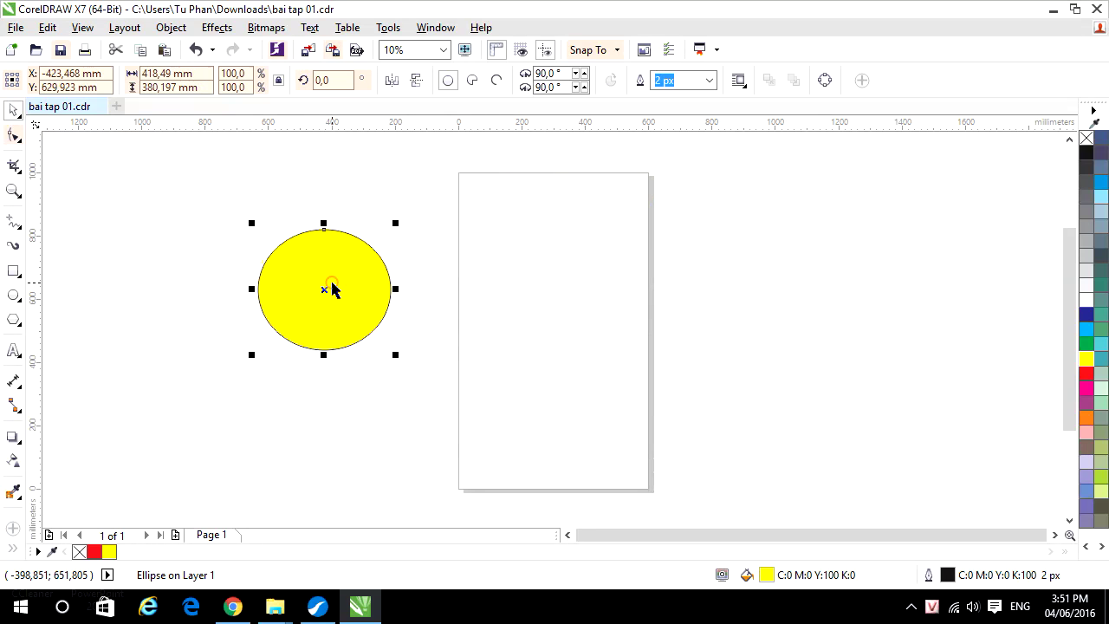
pyautogui.click(510, 314)
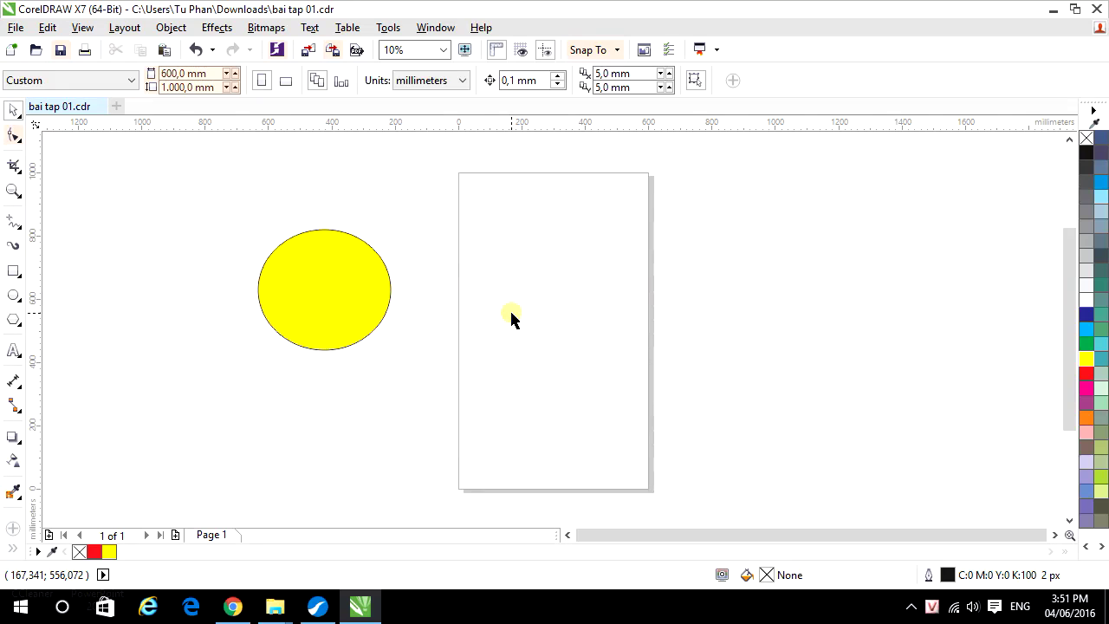
pyautogui.click(14, 110)
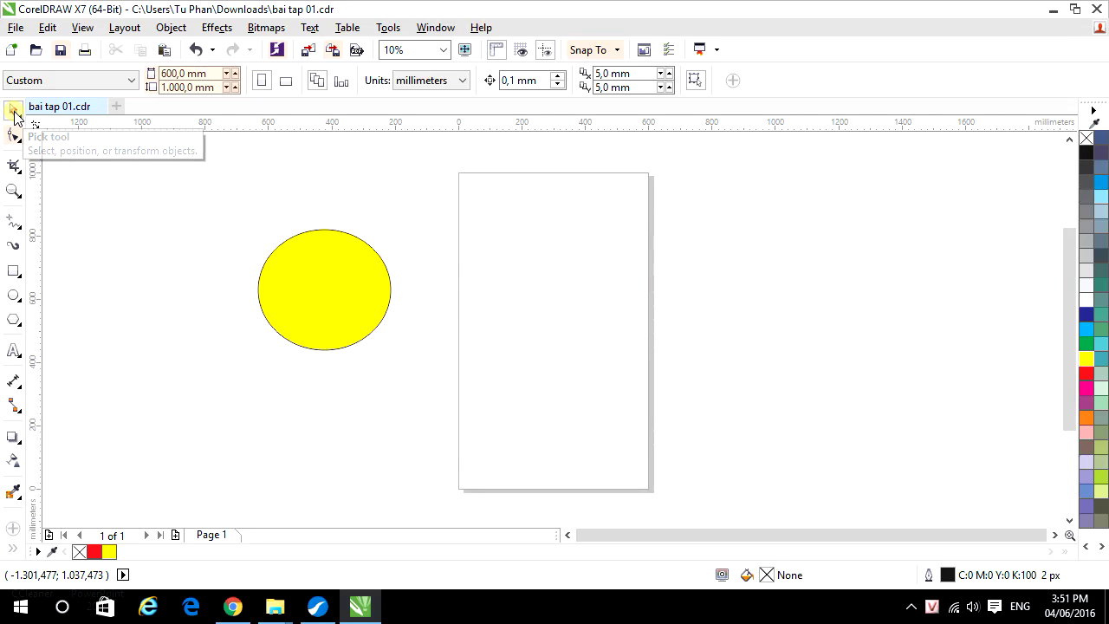
pyautogui.click(329, 288)
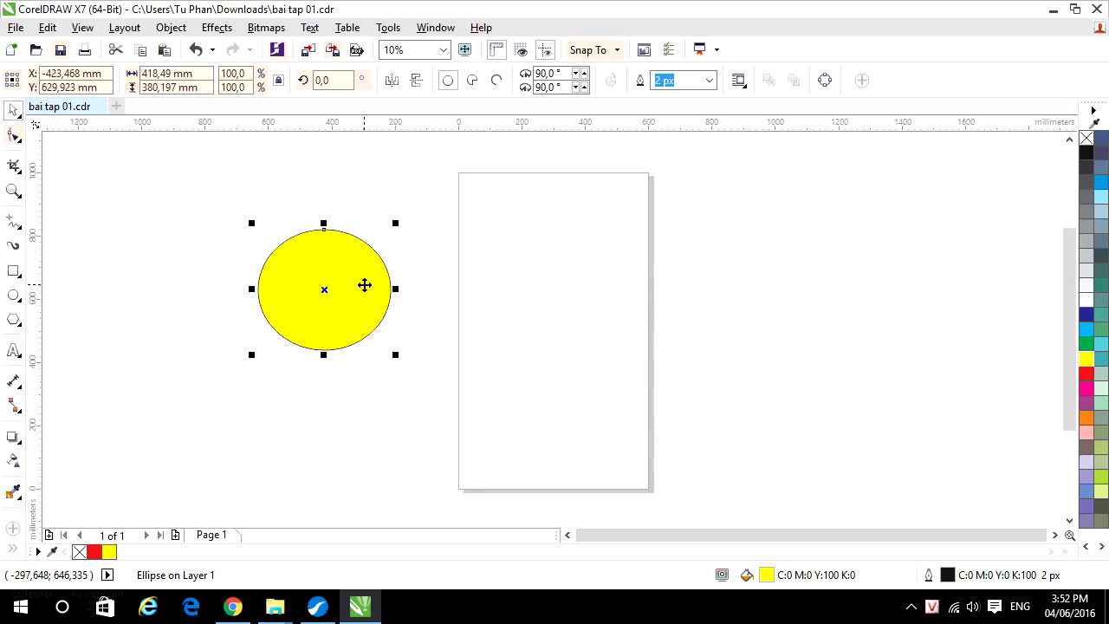
pyautogui.click(483, 311)
# Step: Duplicate the yellow ellipse by copy and paste, placing the copy in the page's upper right and moving the original lower beside the page
pyautogui.click(354, 299)
pyautogui.hotkey('ctrl', 'c')
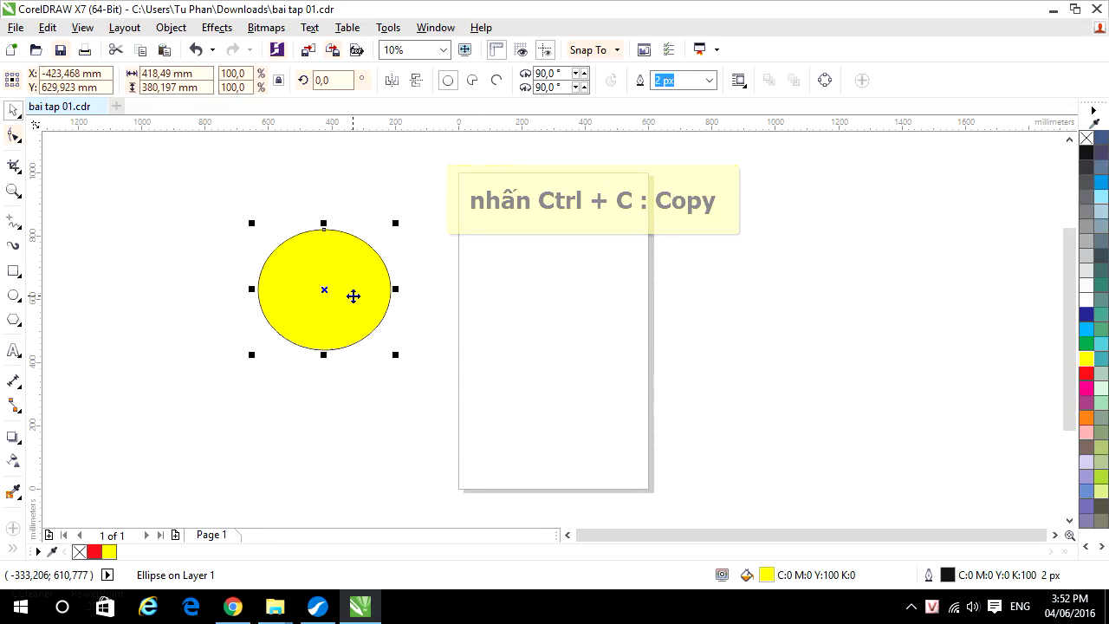
pyautogui.hotkey('ctrl', 'v')
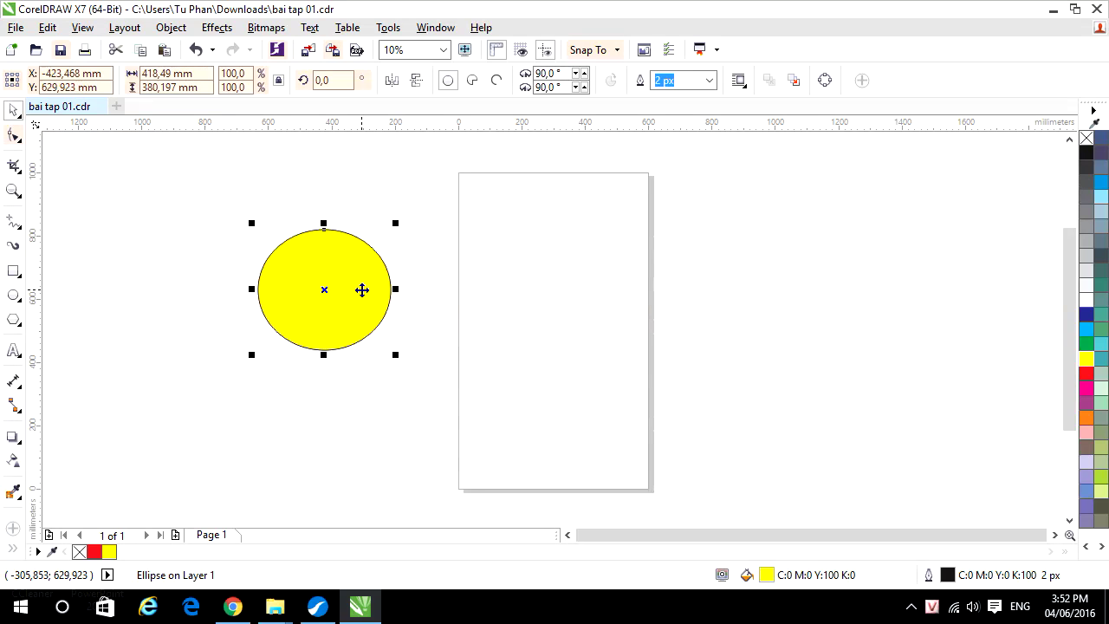
pyautogui.moveTo(362, 290); pyautogui.dragTo(524, 286)
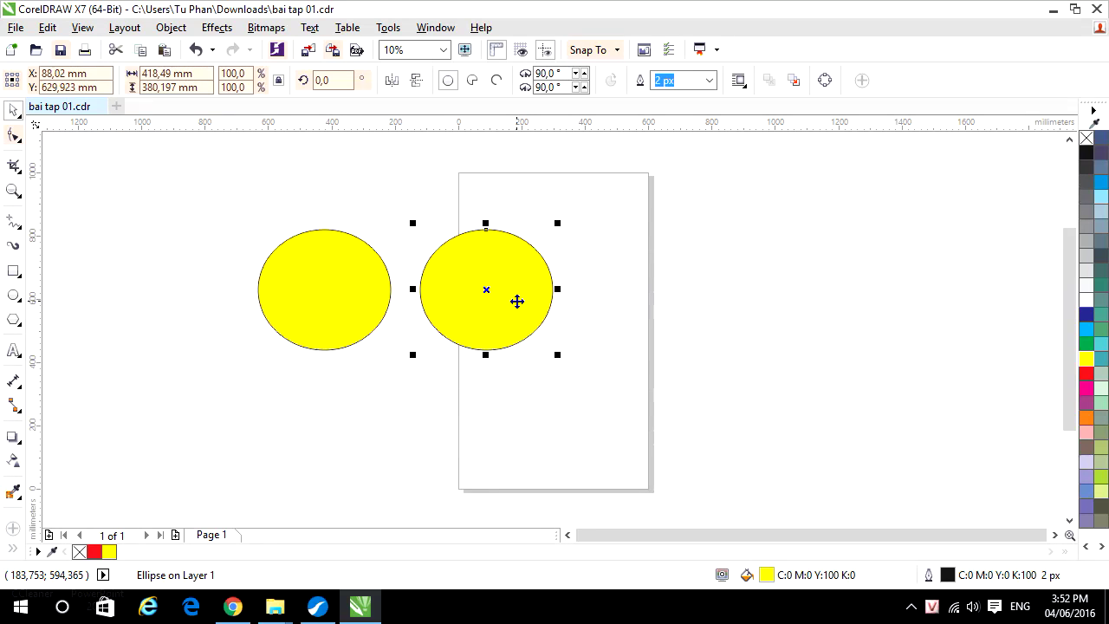
pyautogui.moveTo(517, 301); pyautogui.dragTo(610, 281)
pyautogui.moveTo(332, 303); pyautogui.dragTo(382, 375)
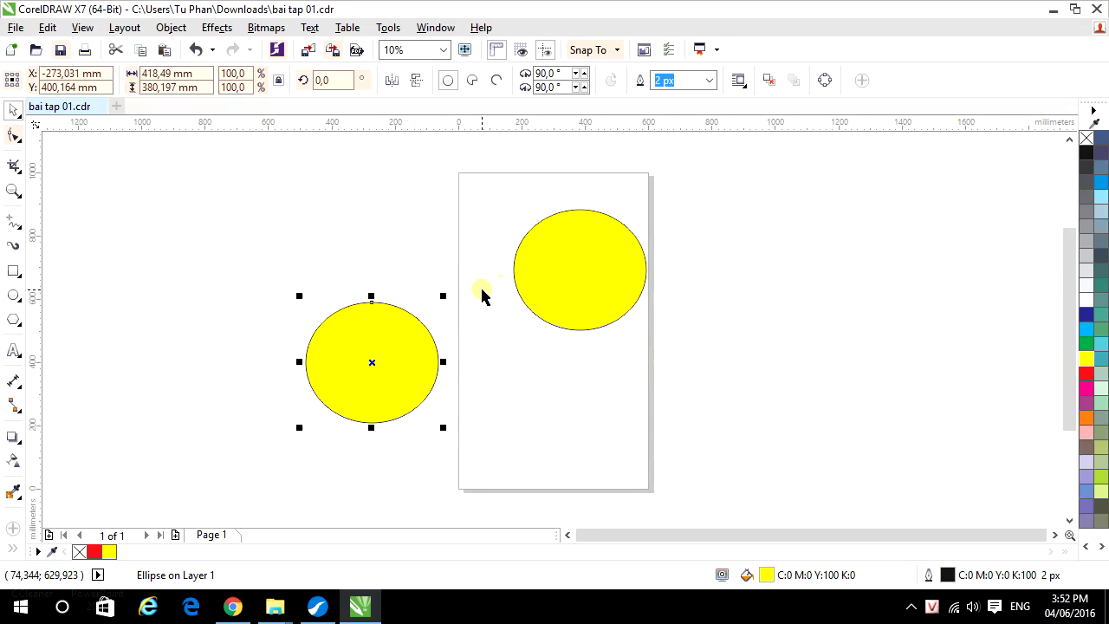
# Step: Cut the ellipse on the page, paste it back, and move it over the page's upper-left edge at about X -64 mm, Y 838 mm
pyautogui.click(587, 287)
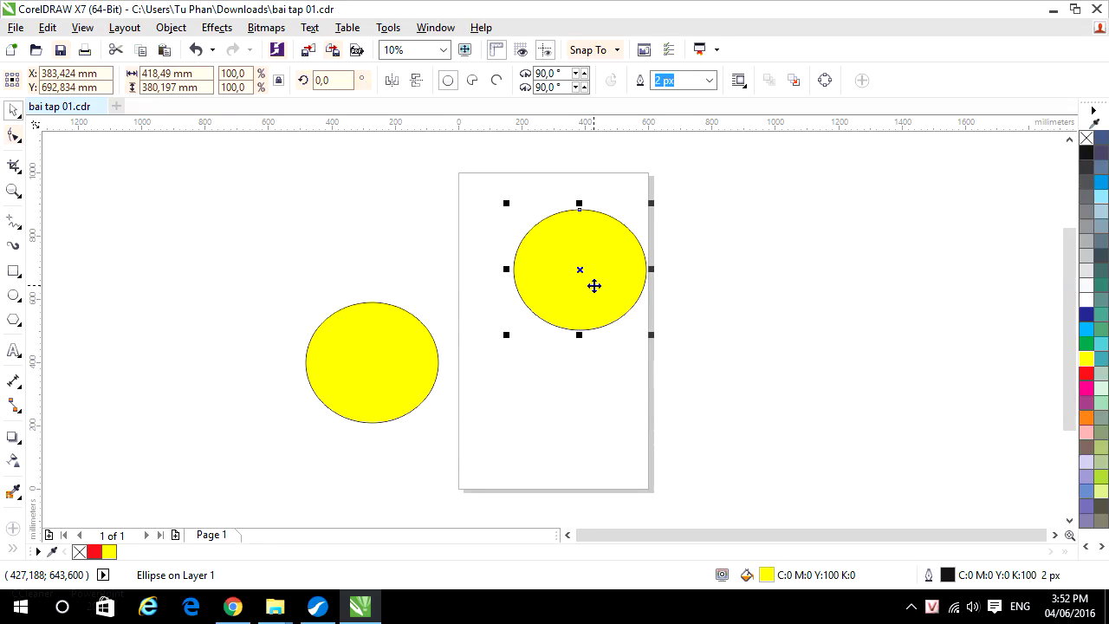
pyautogui.hotkey('ctrl', 'x')
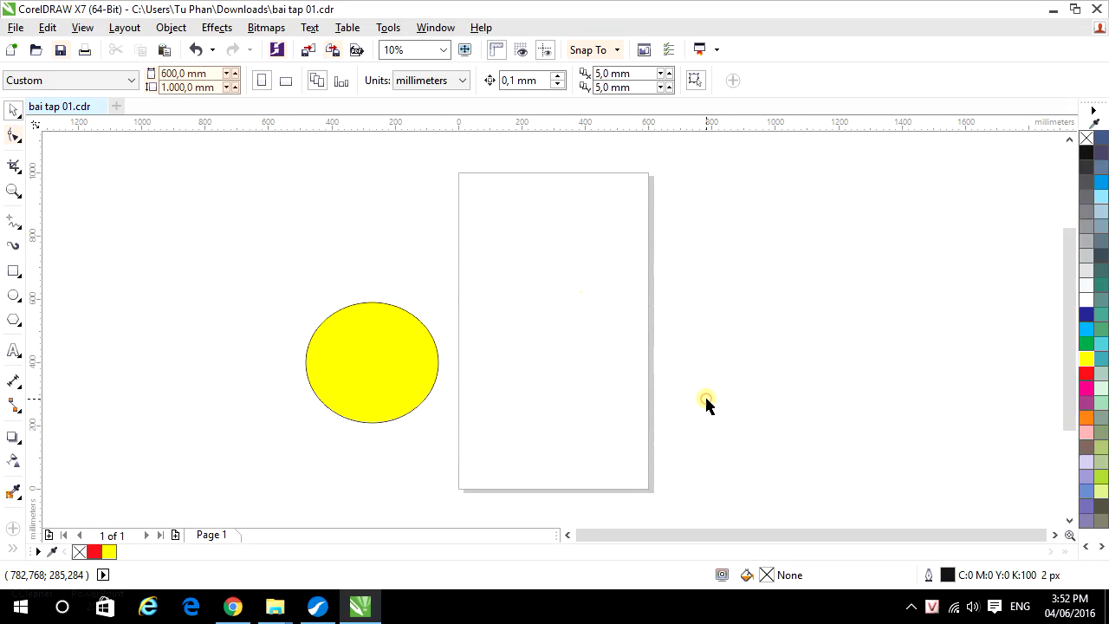
pyautogui.hotkey('ctrl', 'v')
pyautogui.click(605, 351)
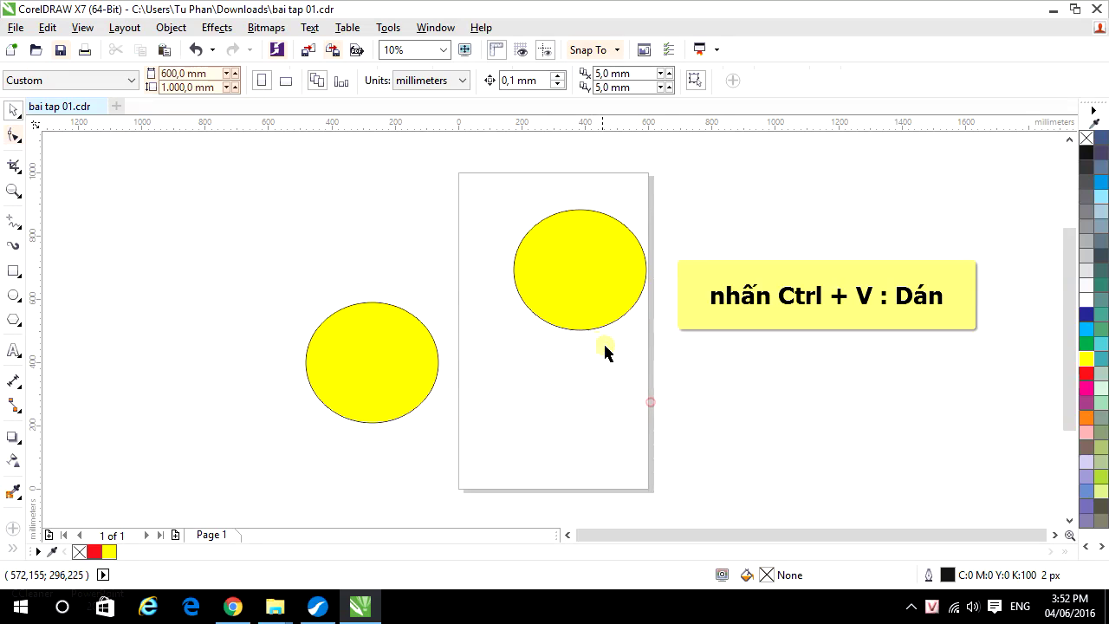
pyautogui.click(574, 292)
pyautogui.moveTo(574, 292); pyautogui.dragTo(441, 237)
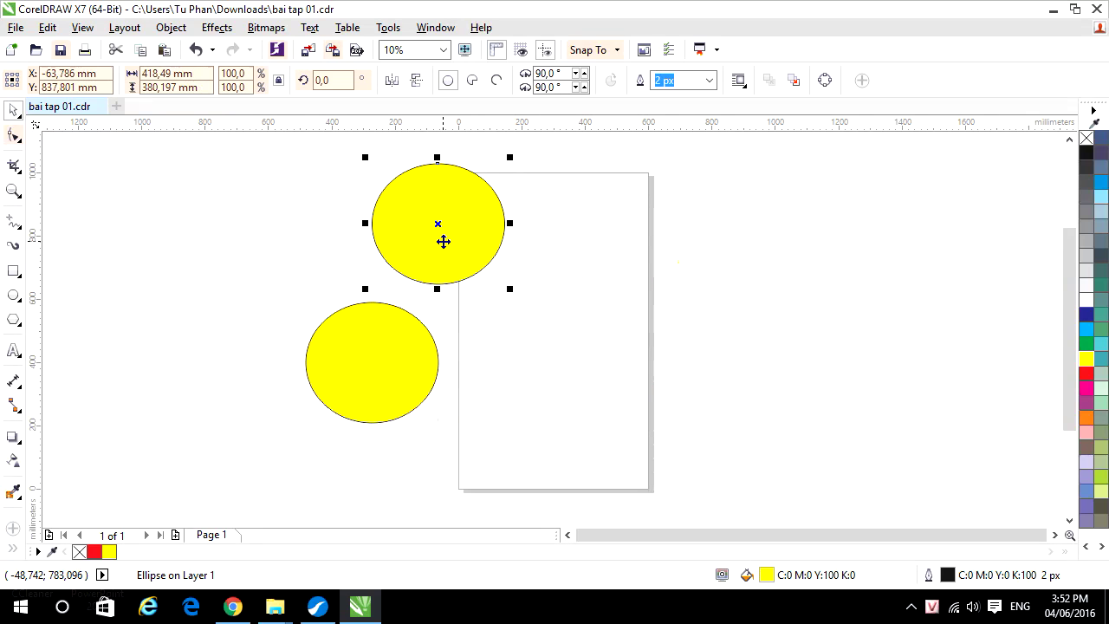
# Step: Cut the ellipse on the page's upper-left edge, paste it back, and move it to the upper right at about X 483 mm, Y 785 mm
pyautogui.click(575, 278)
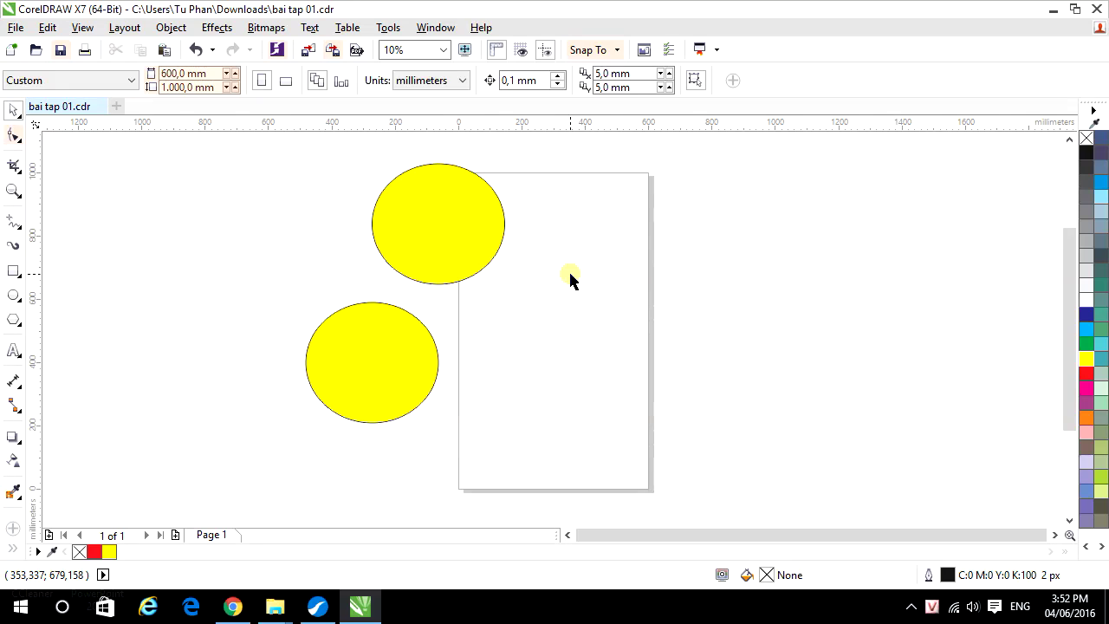
pyautogui.click(548, 286)
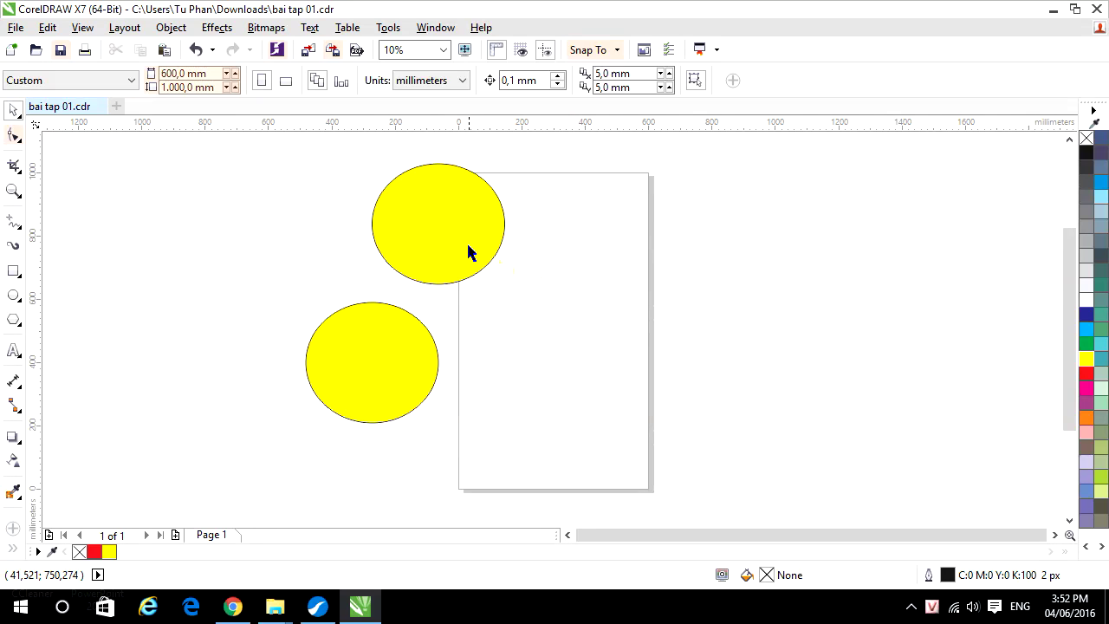
pyautogui.click(441, 220)
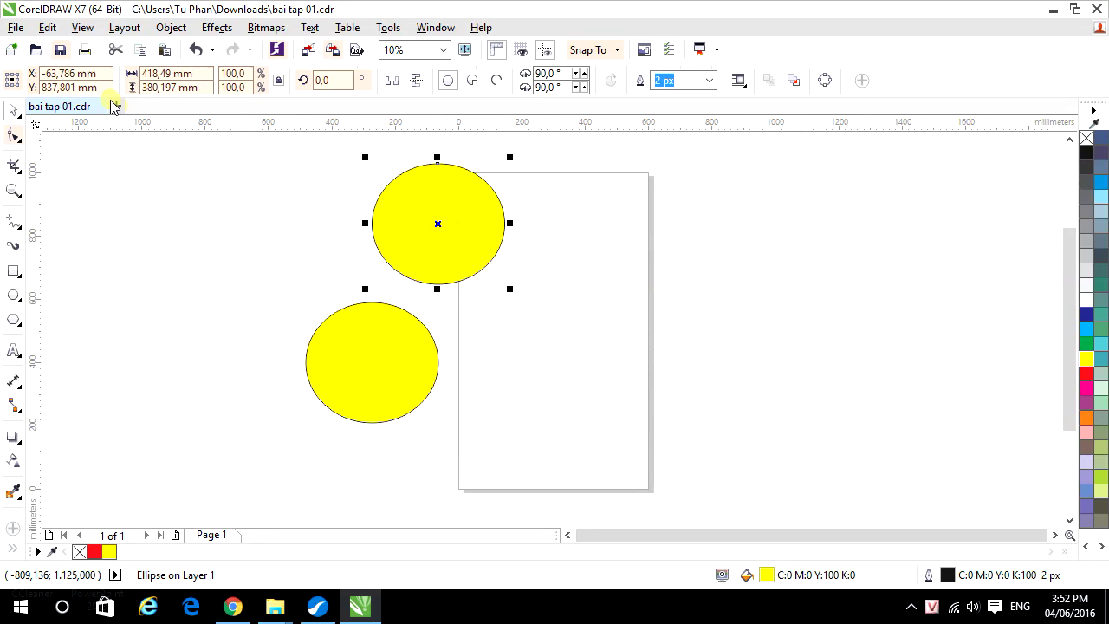
pyautogui.click(116, 52)
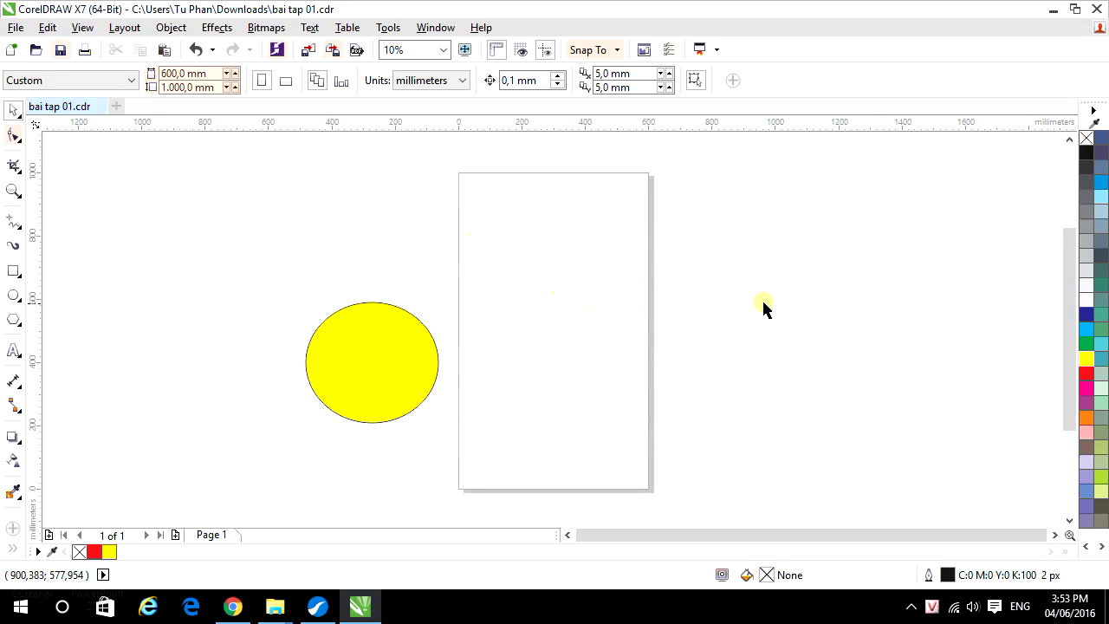
pyautogui.click(607, 303)
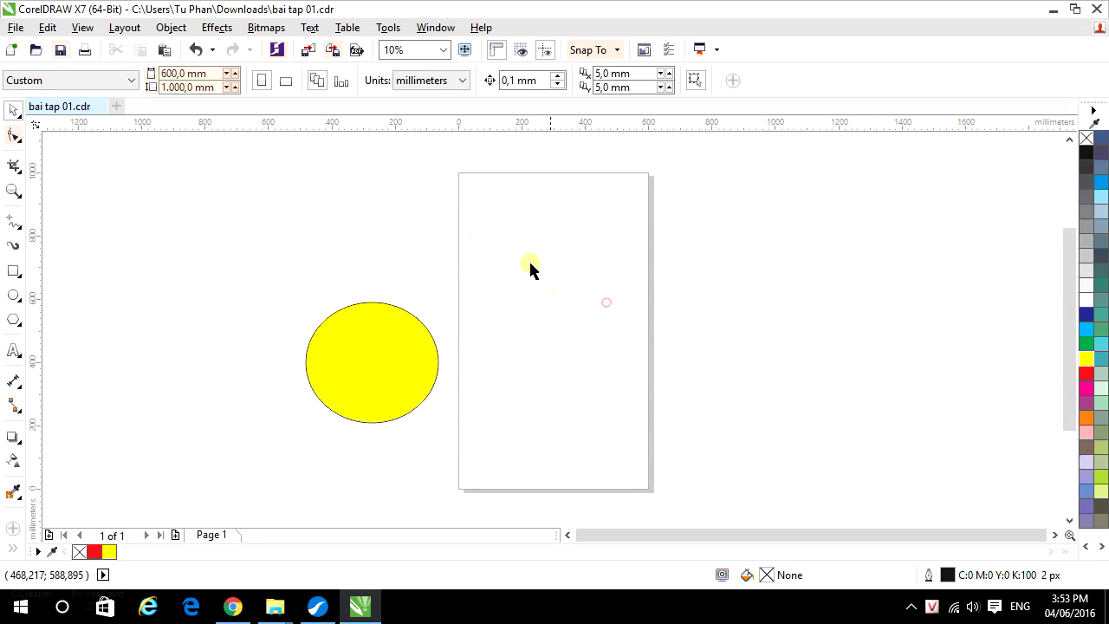
pyautogui.click(166, 54)
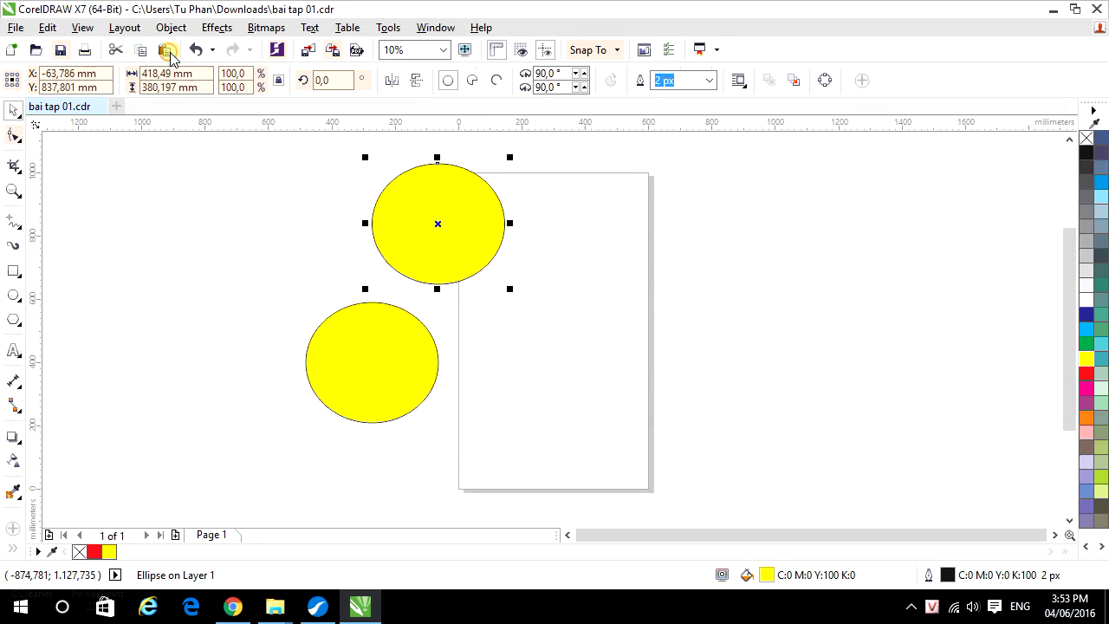
pyautogui.moveTo(466, 249); pyautogui.dragTo(638, 261)
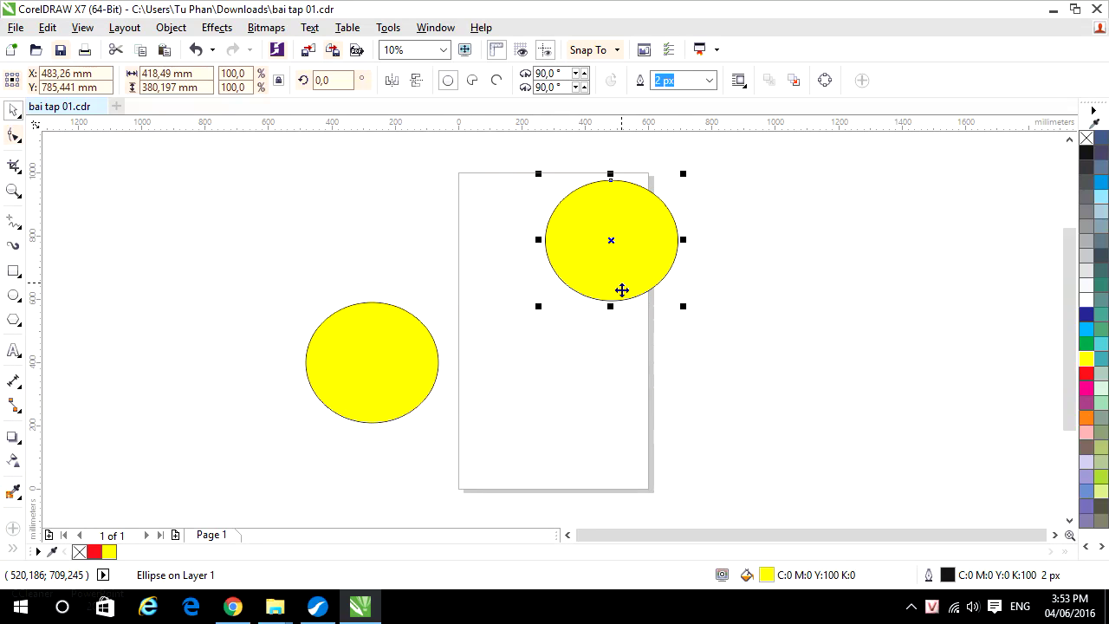
pyautogui.click(621, 371)
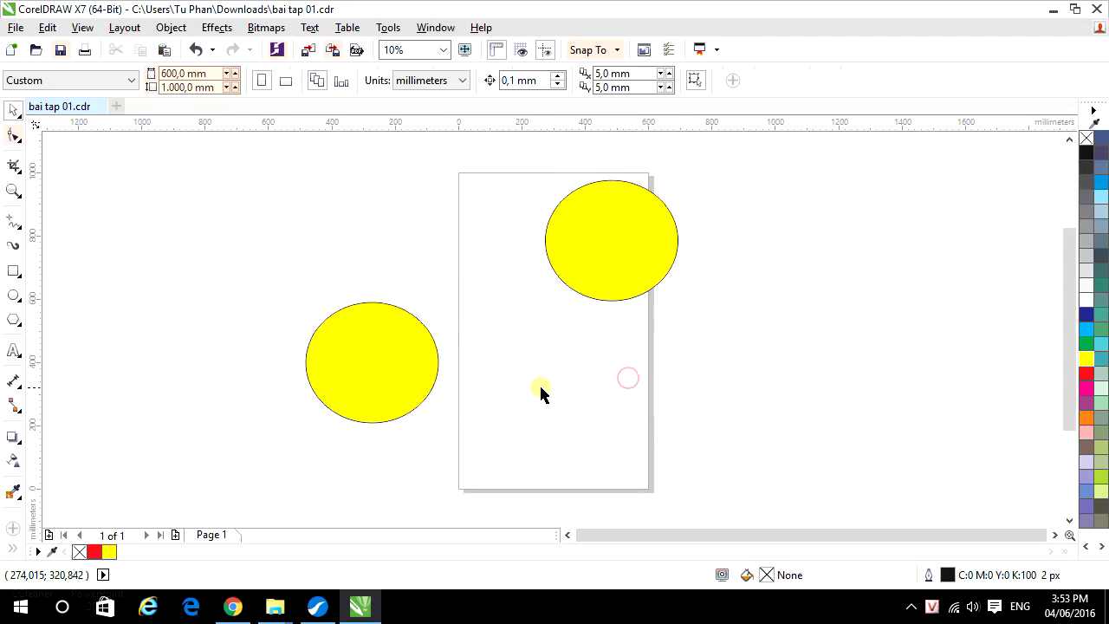
# Step: Copy and paste the ellipse beside the page, and move the duplicate onto the page's lower half at about X 274 mm, Y 293 mm
pyautogui.click(389, 382)
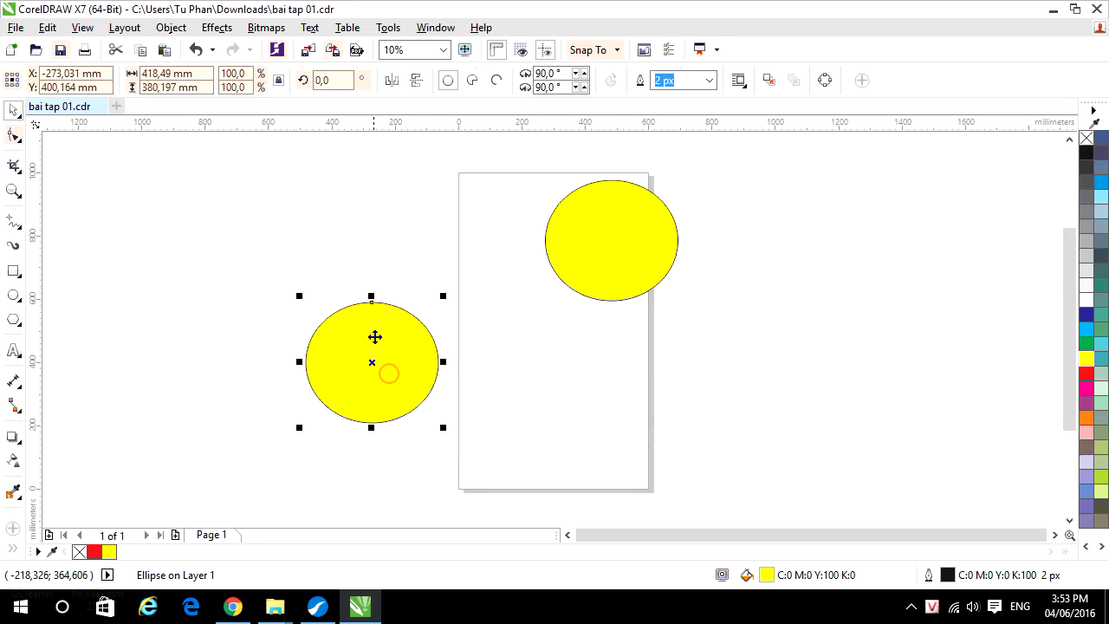
pyautogui.click(142, 52)
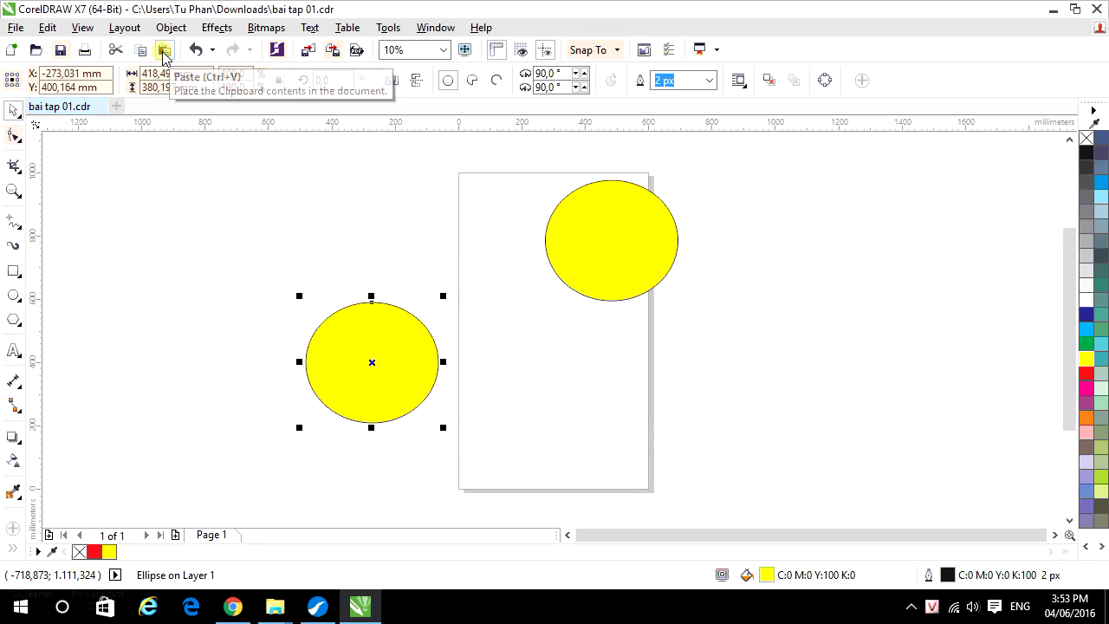
pyautogui.click(164, 51)
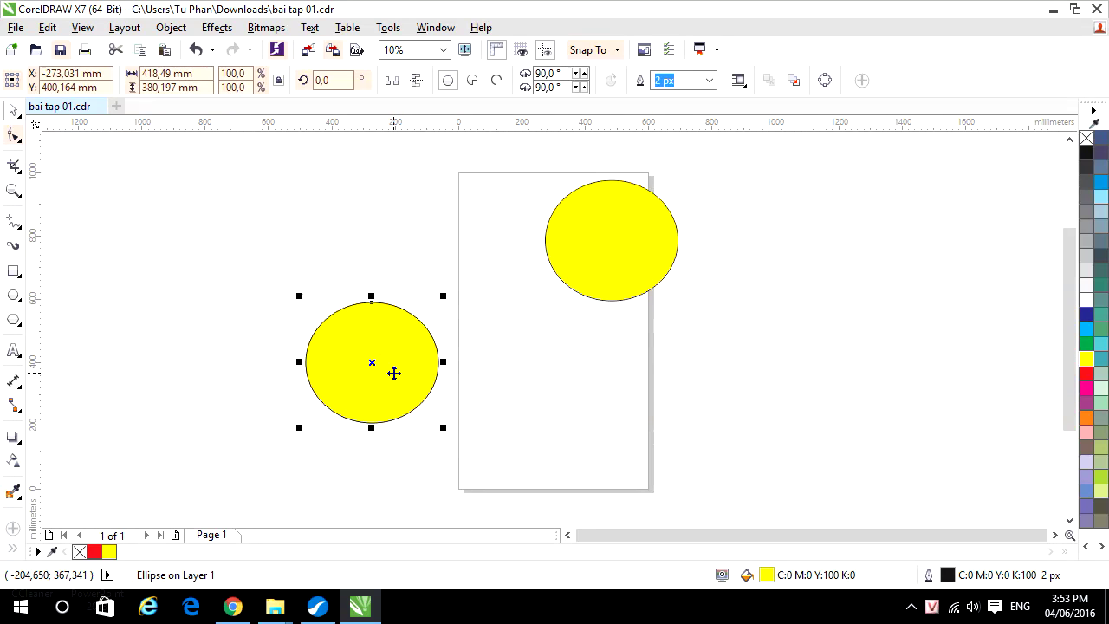
pyautogui.moveTo(393, 371); pyautogui.dragTo(567, 406)
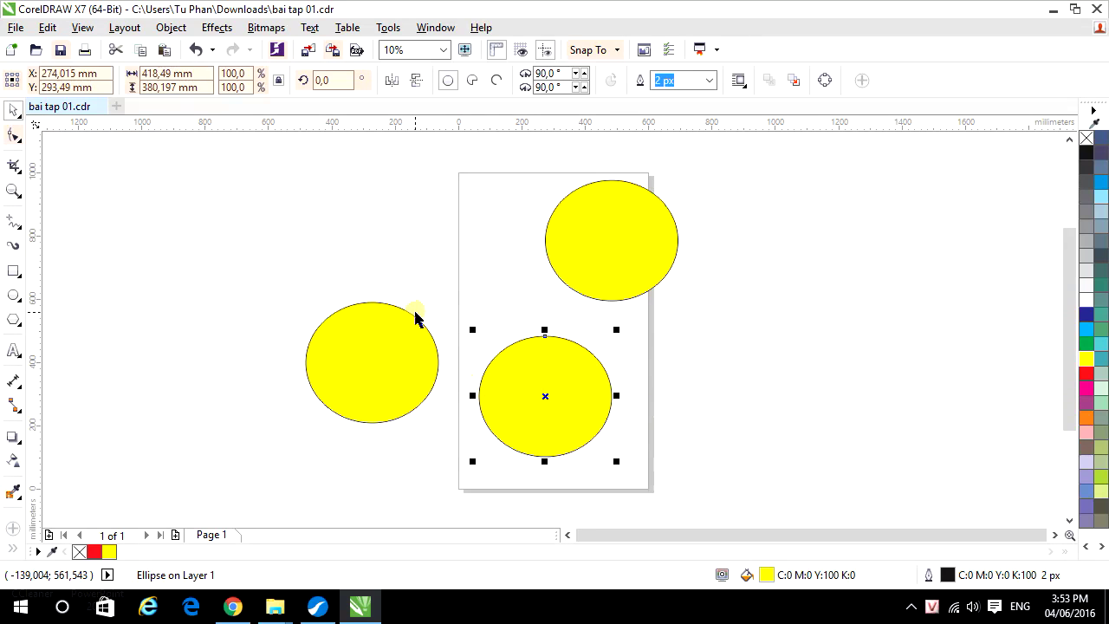
pyautogui.click(456, 272)
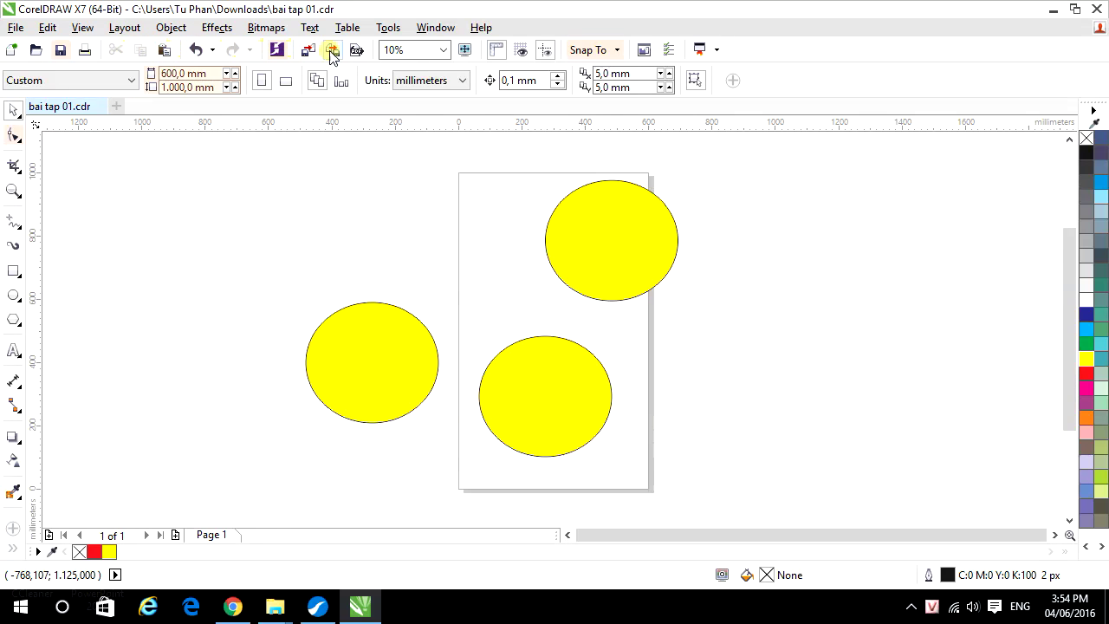
# Step: Undo the last four actions, back to before the cut ellipse was pasted
pyautogui.click(197, 51)
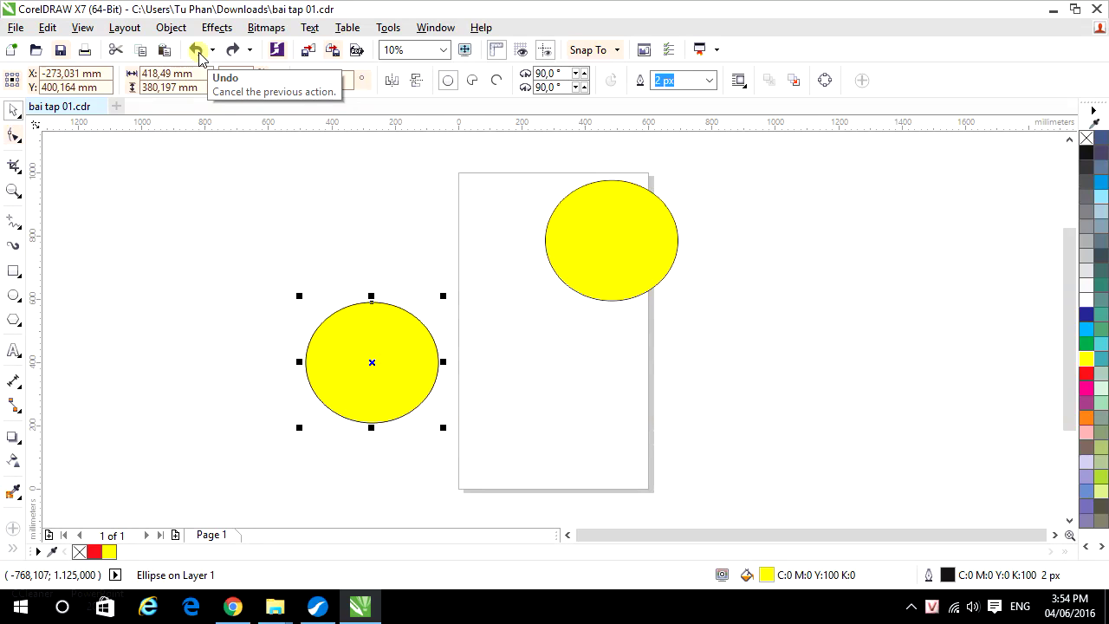
pyautogui.click(196, 50)
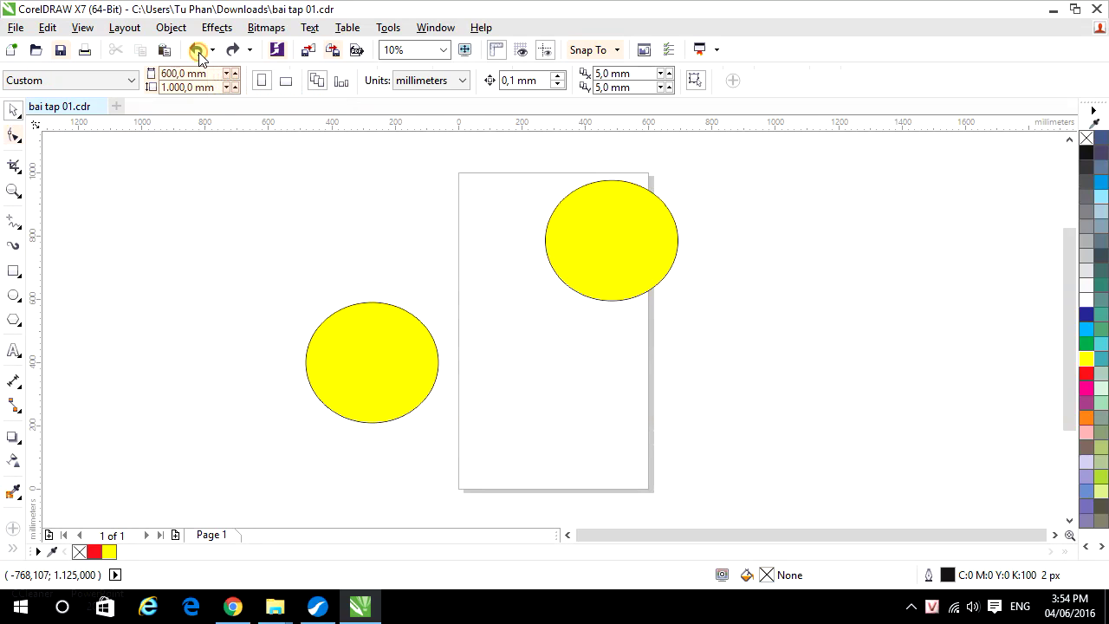
pyautogui.click(197, 51)
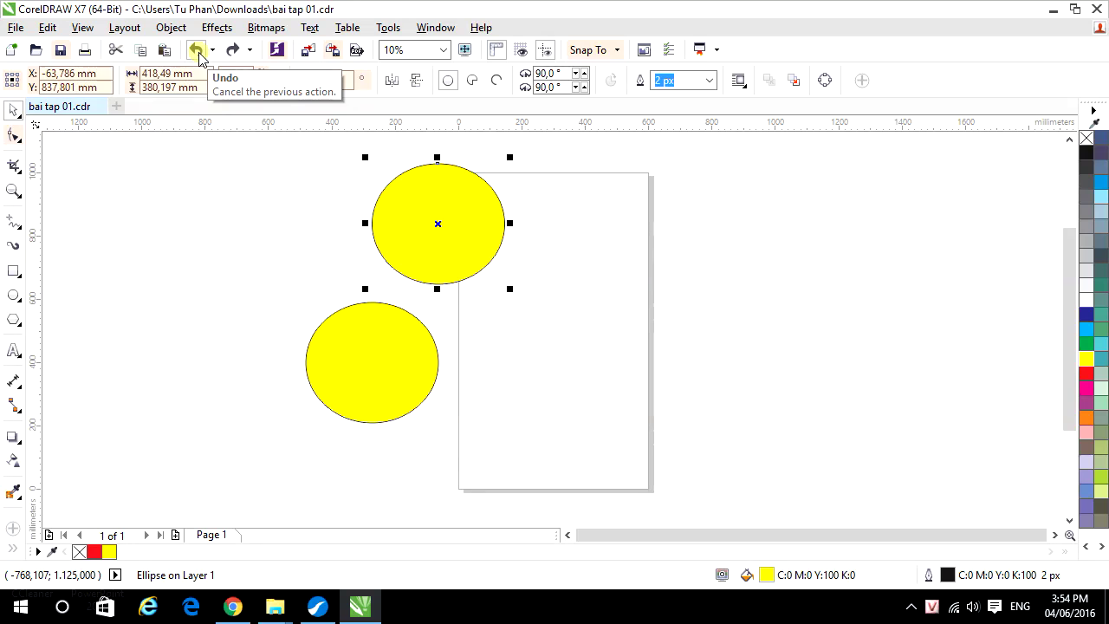
pyautogui.click(198, 53)
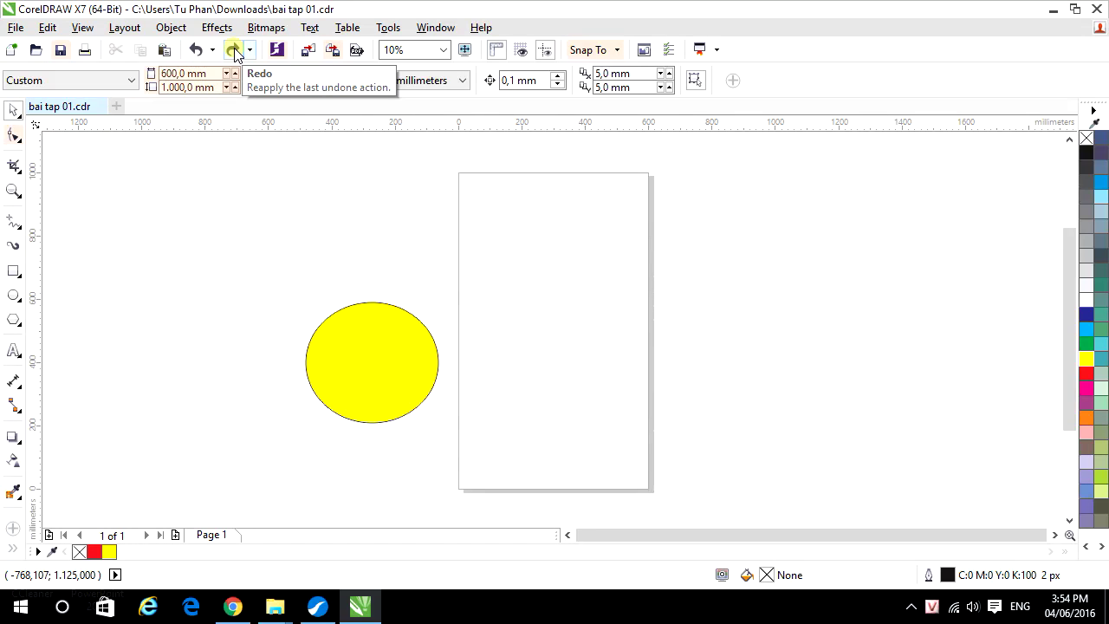
# Step: Redo three of the undone actions, restoring the pasted ellipse, its move to the upper right and the second paste, and clear the selection
pyautogui.click(235, 50)
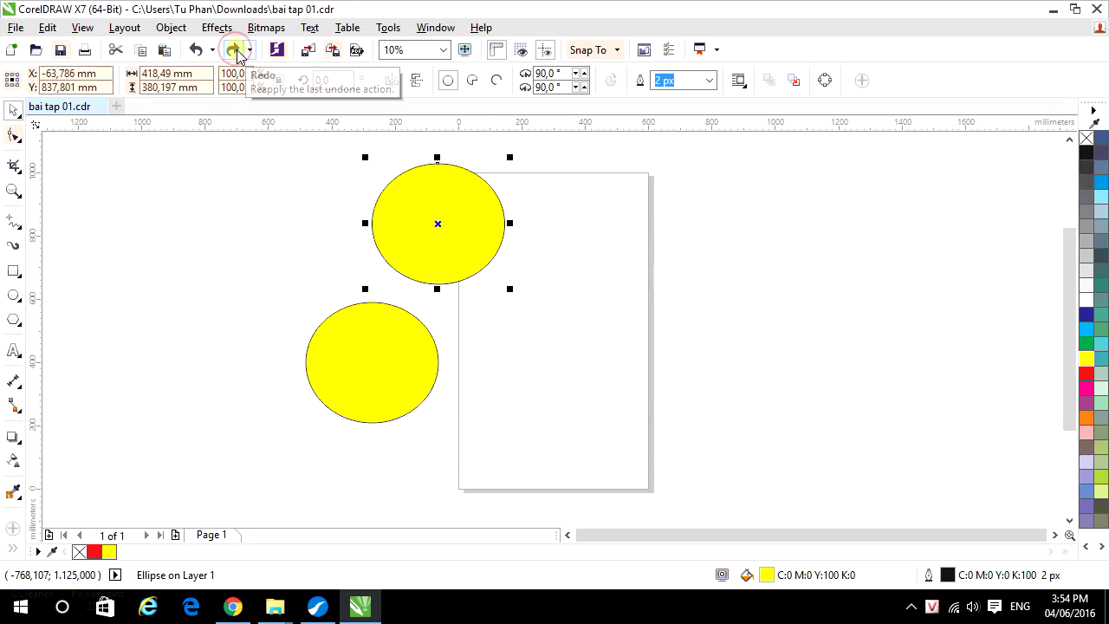
pyautogui.click(234, 50)
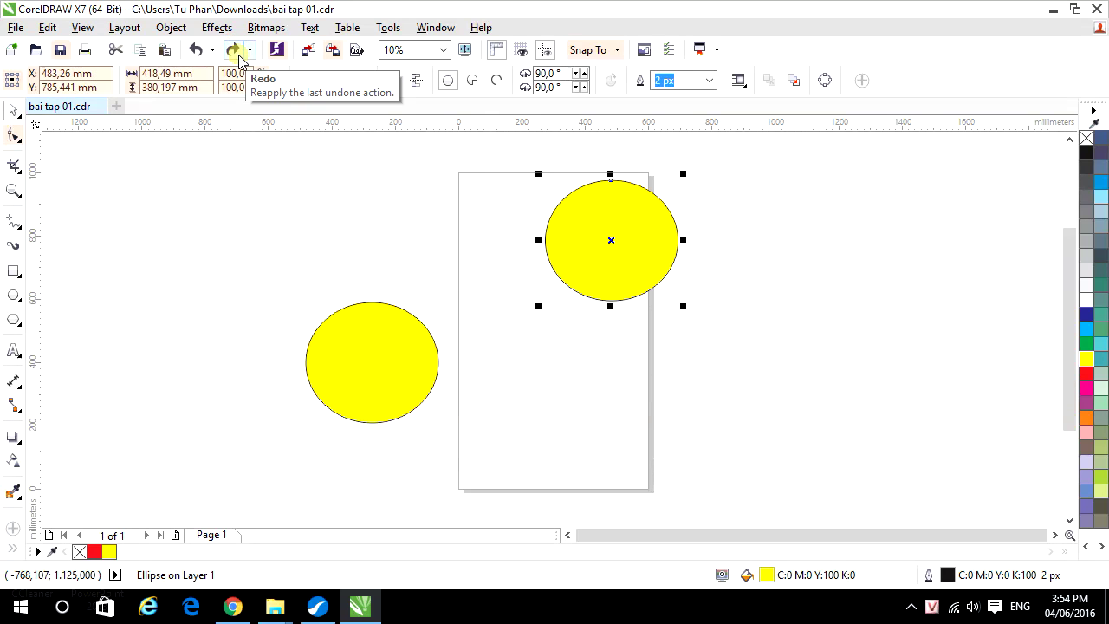
pyautogui.click(234, 50)
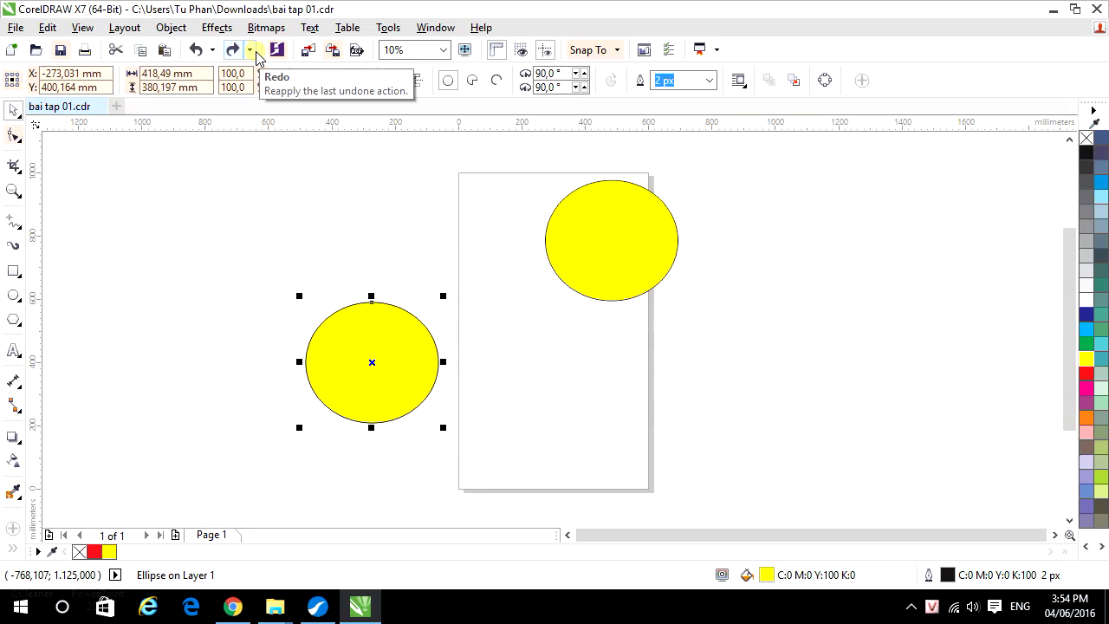
pyautogui.click(375, 178)
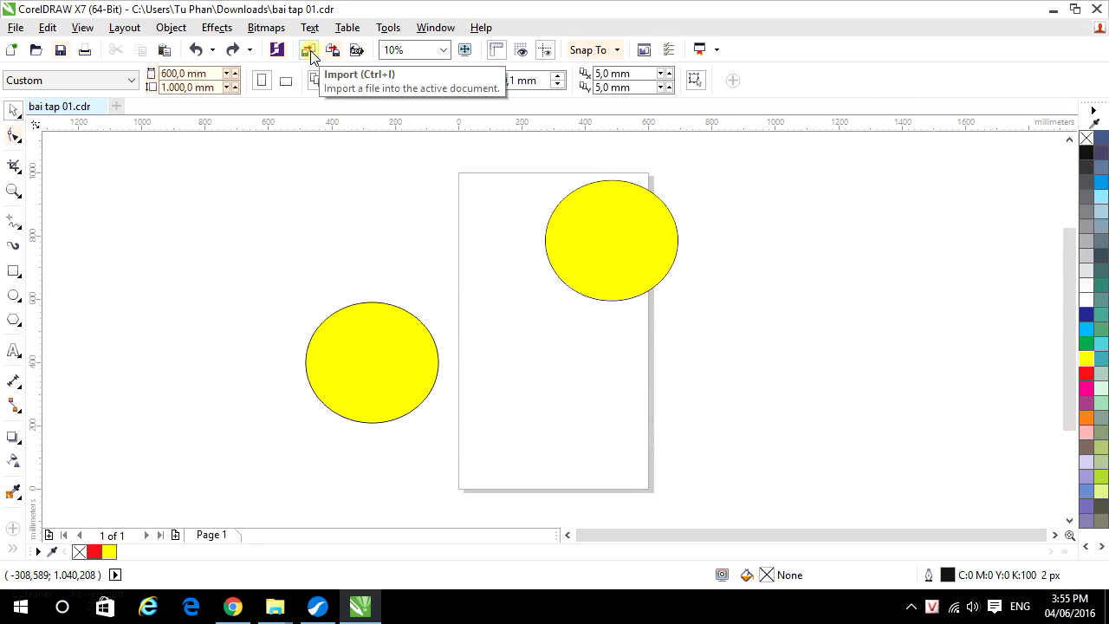
# Step: Import the image "Hot girl 01" from the Downloads folder and place it to the right of the page, about 859 by 644 mm
pyautogui.click(315, 50)
pyautogui.click(394, 208)
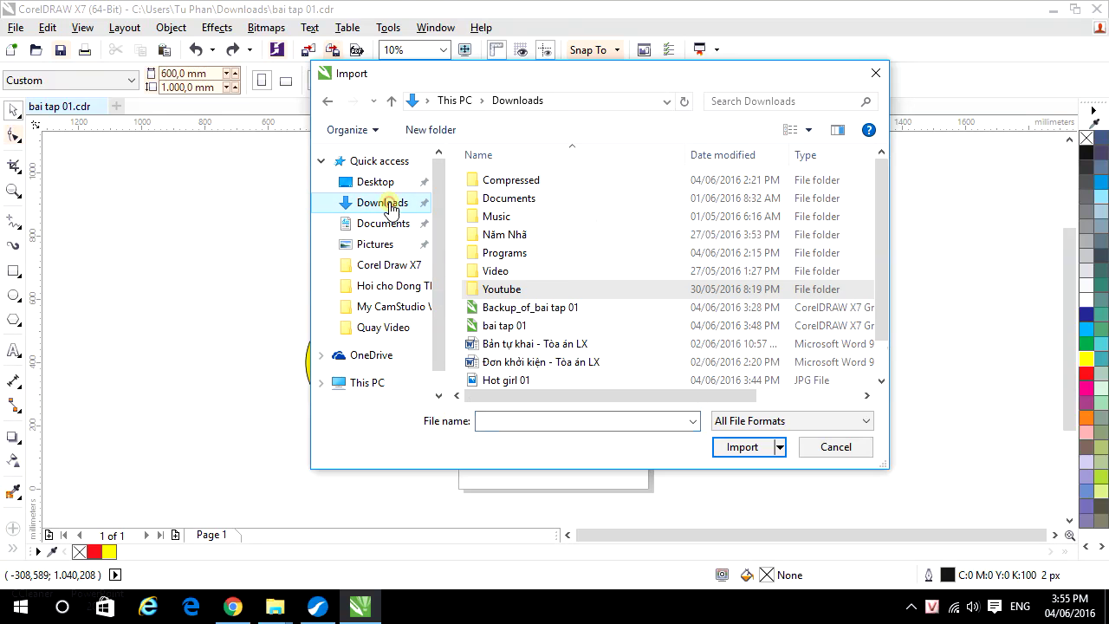
pyautogui.scroll(-1, 537, 260)
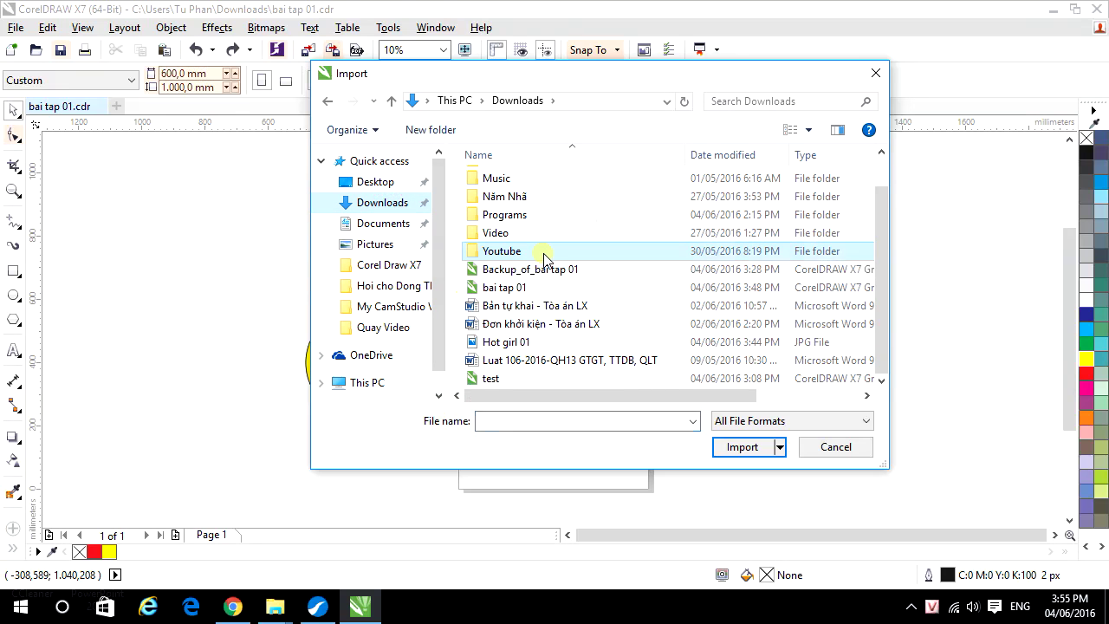
pyautogui.click(511, 342)
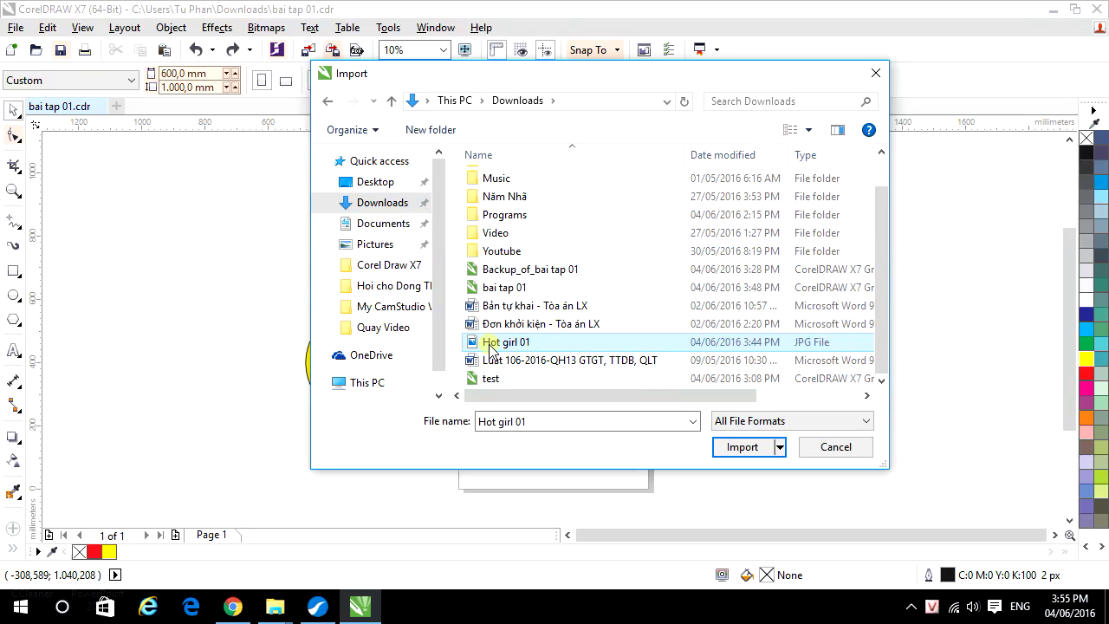
pyautogui.click(742, 447)
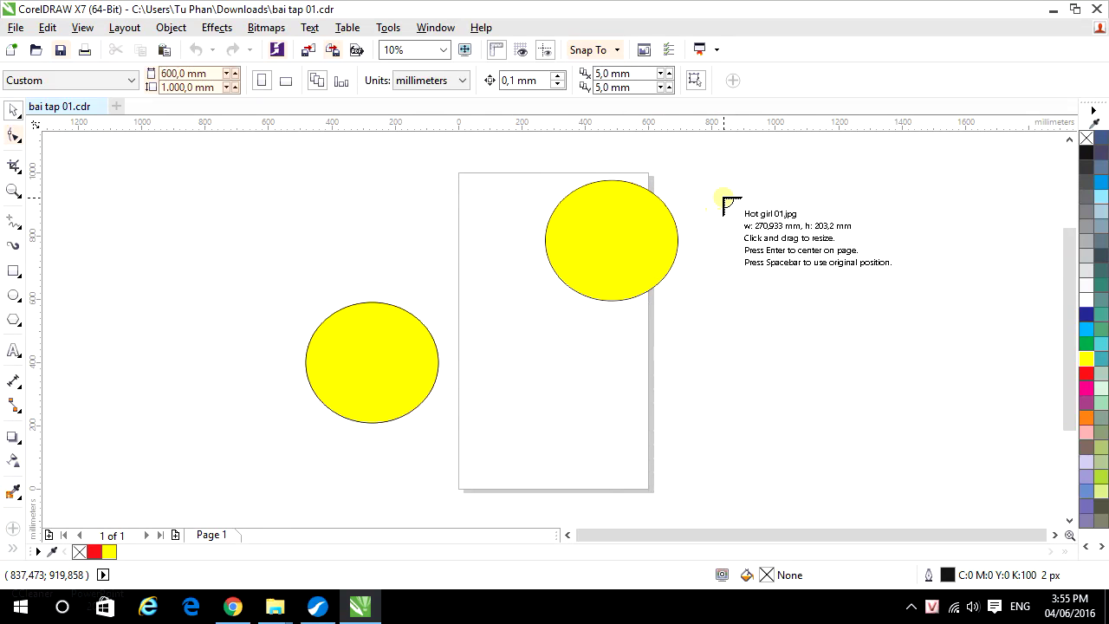
pyautogui.moveTo(723, 199); pyautogui.dragTo(987, 467)
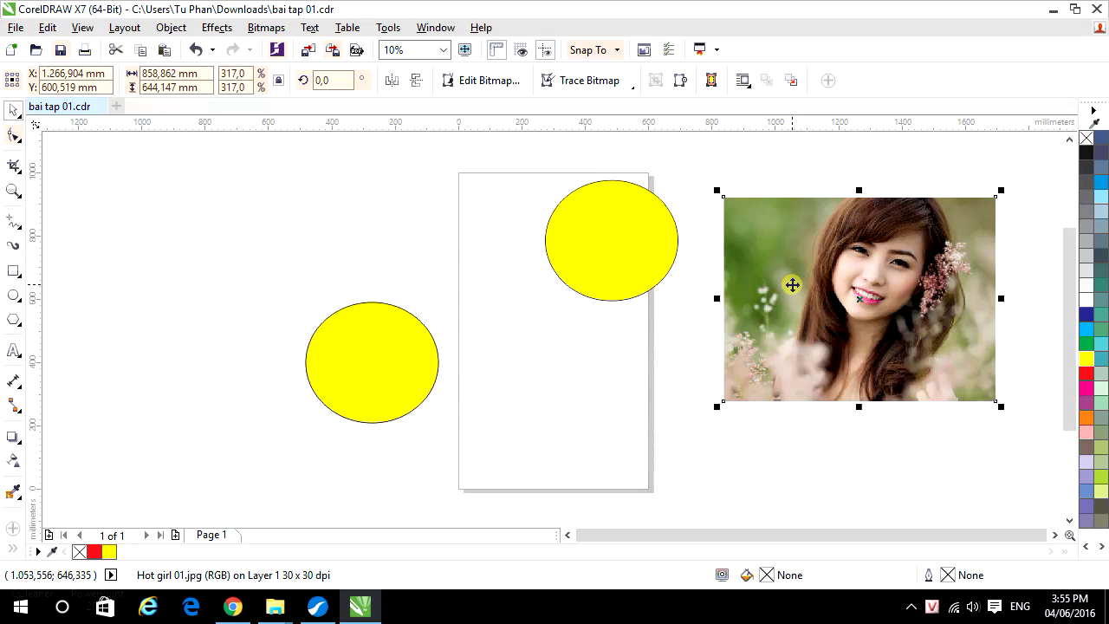
pyautogui.click(795, 443)
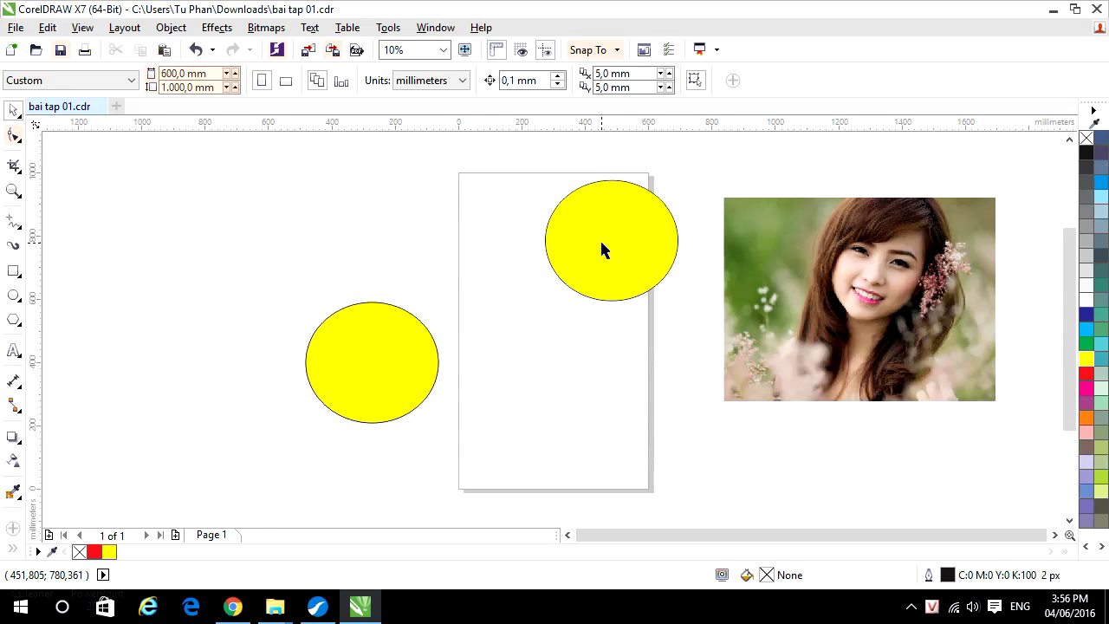
pyautogui.click(529, 227)
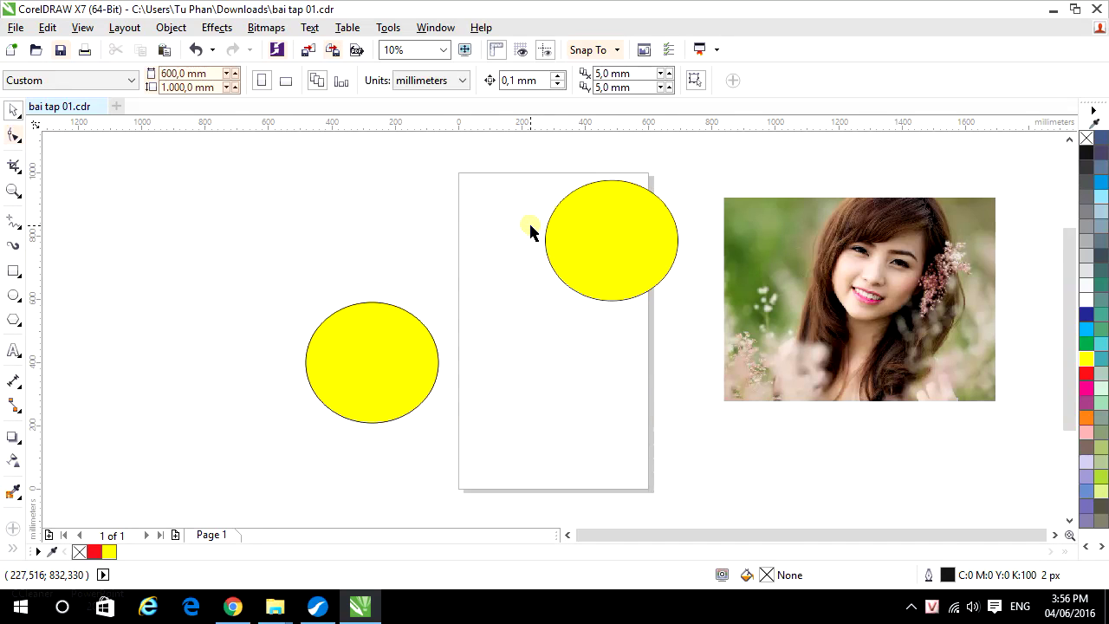
pyautogui.click(537, 313)
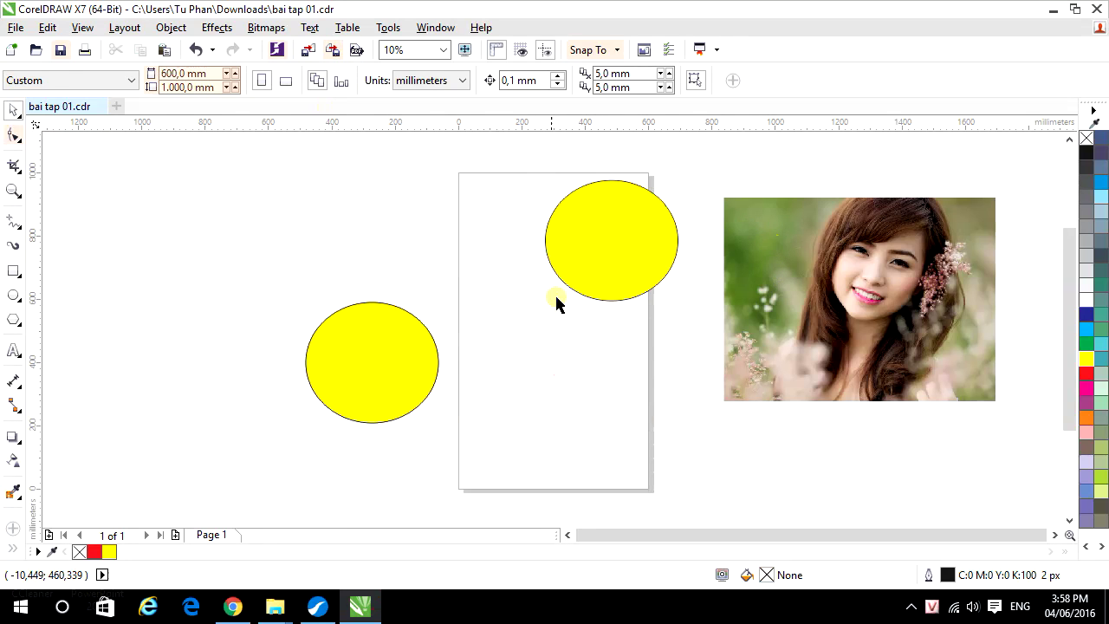
# Step: Start an export of the ellipse at the page's upper-right corner, naming the file "export" and choosing the Downloads folder
pyautogui.click(586, 251)
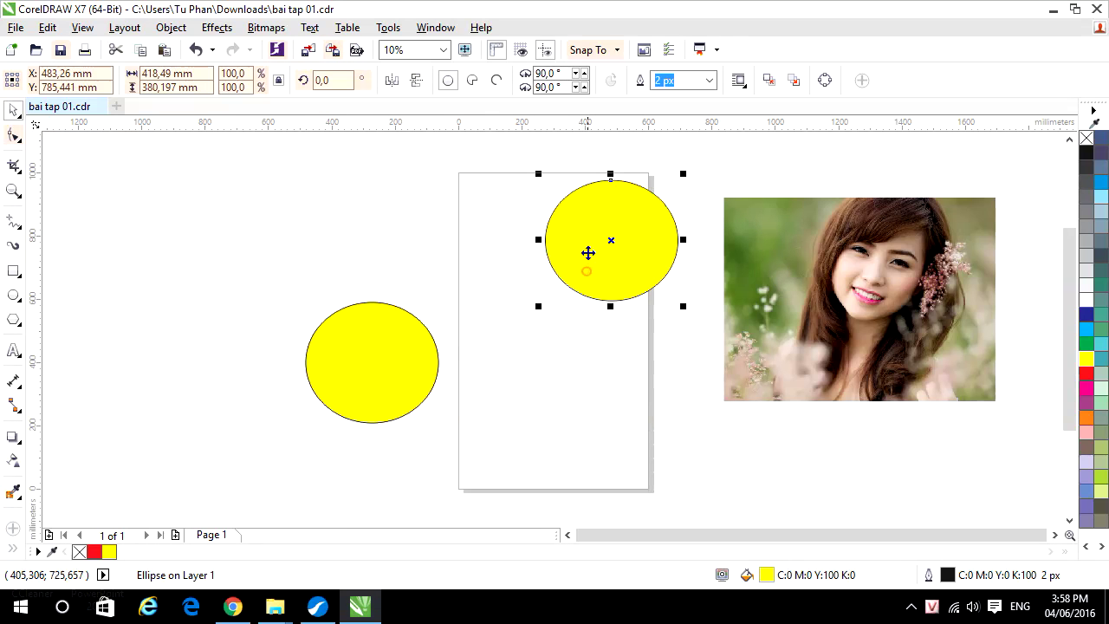
pyautogui.click(332, 50)
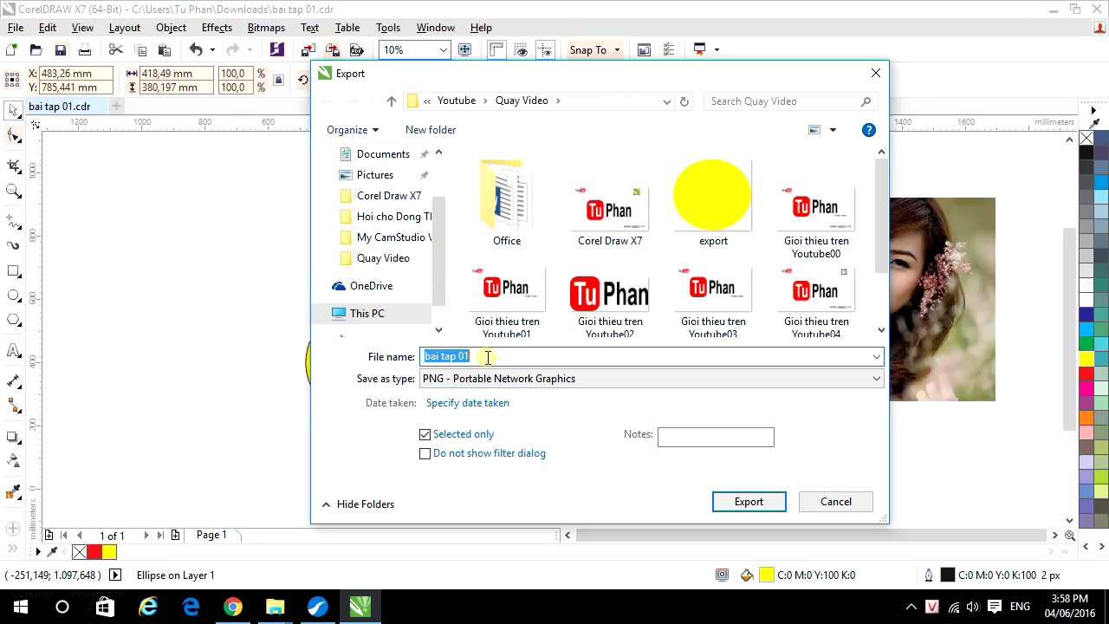
pyautogui.moveTo(485, 356); pyautogui.dragTo(376, 357)
pyautogui.write('e')
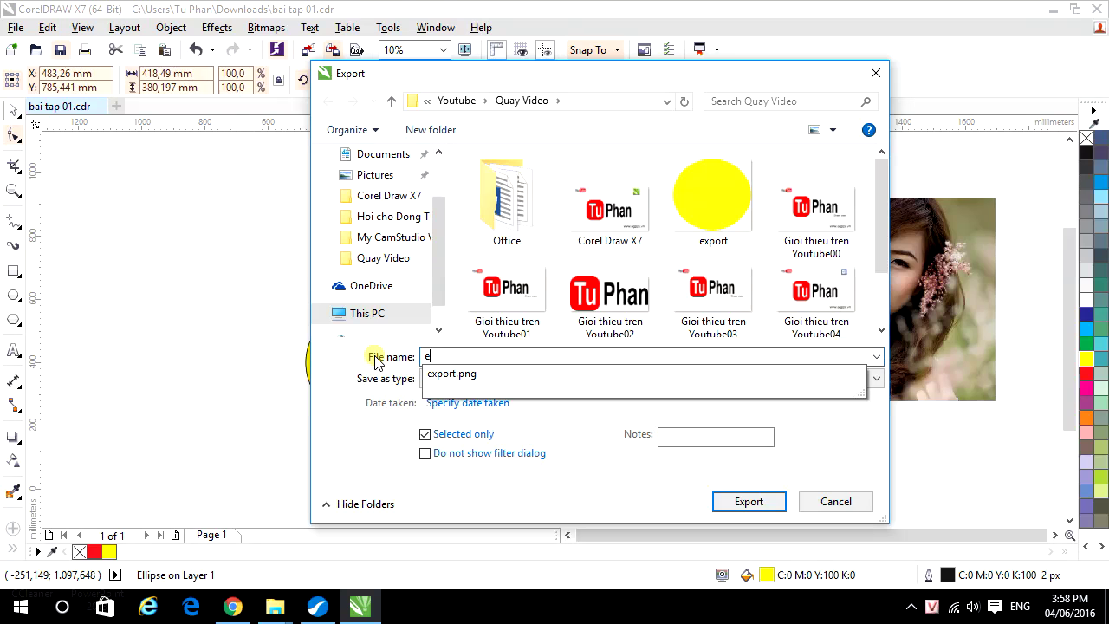
pyautogui.write('xport')
pyautogui.click(377, 362)
pyautogui.scroll(1, 399, 208)
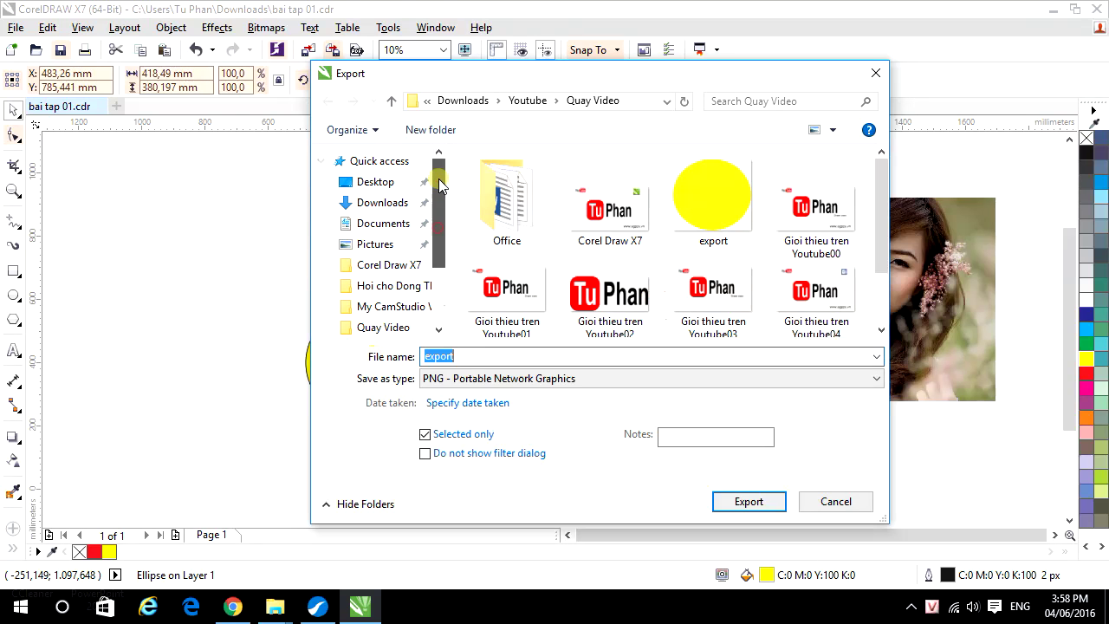
pyautogui.click(397, 205)
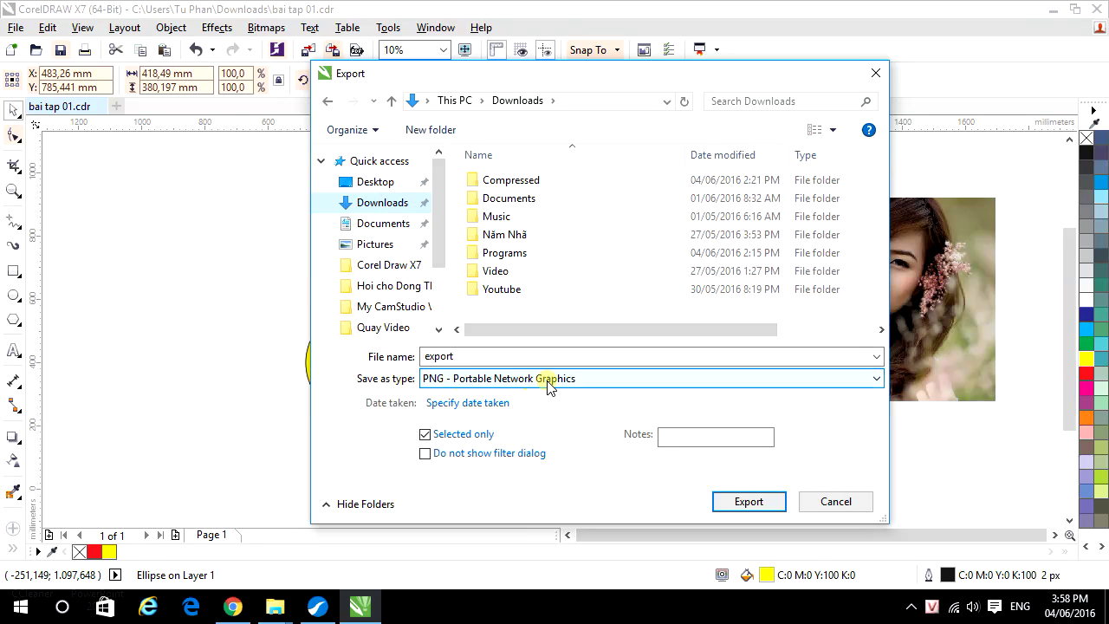
# Step: Choose PNG - Portable Network Graphics as the file type and export the ellipse with the offered PNG settings
pyautogui.click(568, 387)
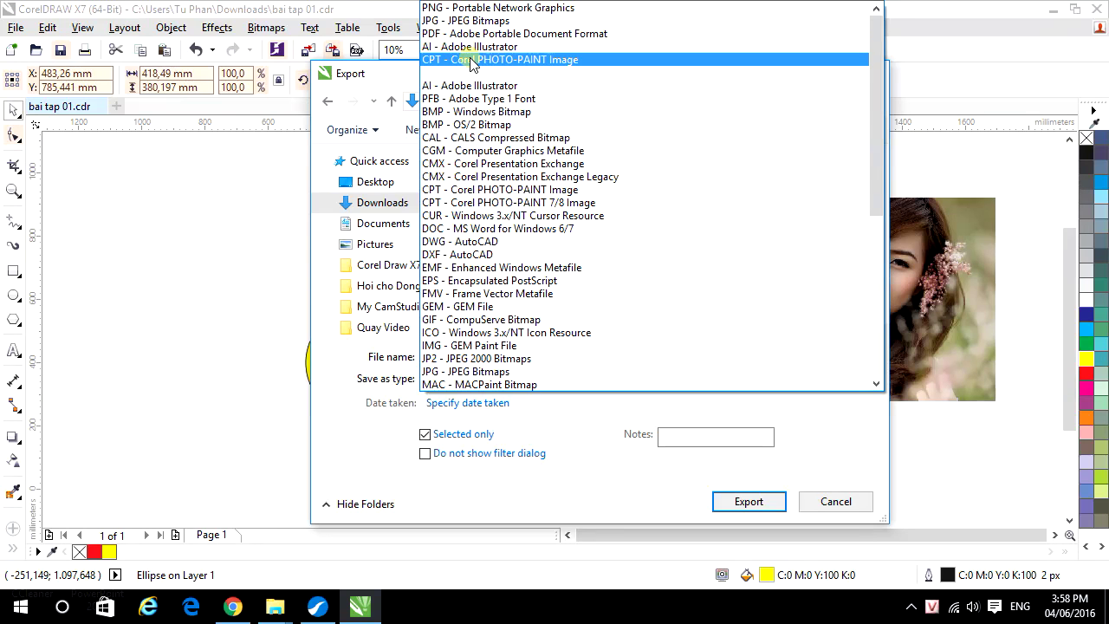
pyautogui.click(461, 7)
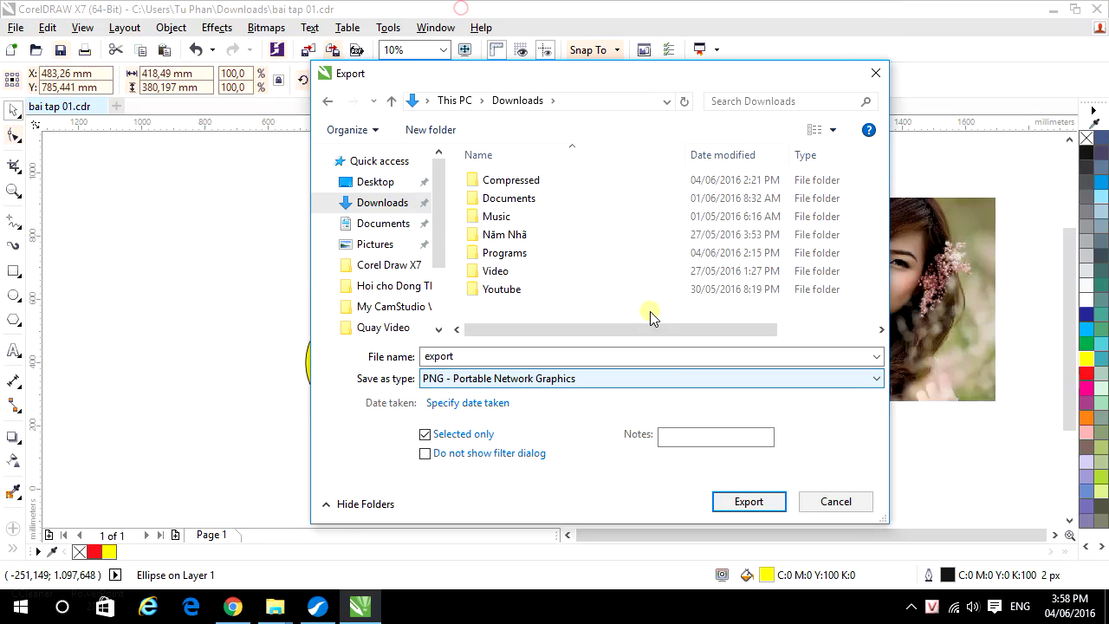
pyautogui.click(749, 503)
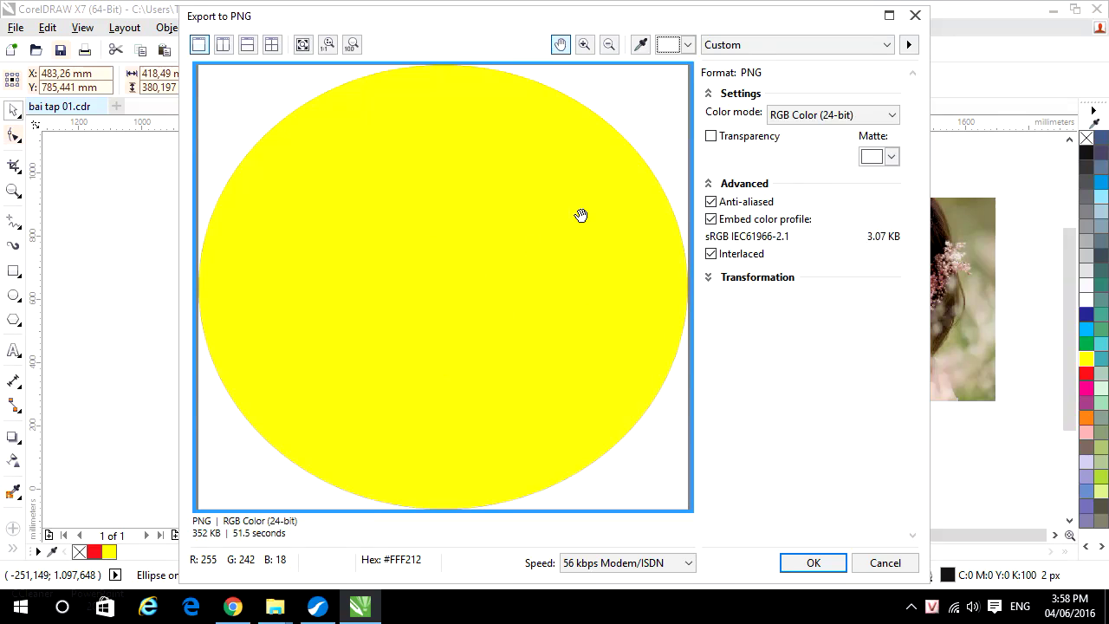
pyautogui.click(804, 563)
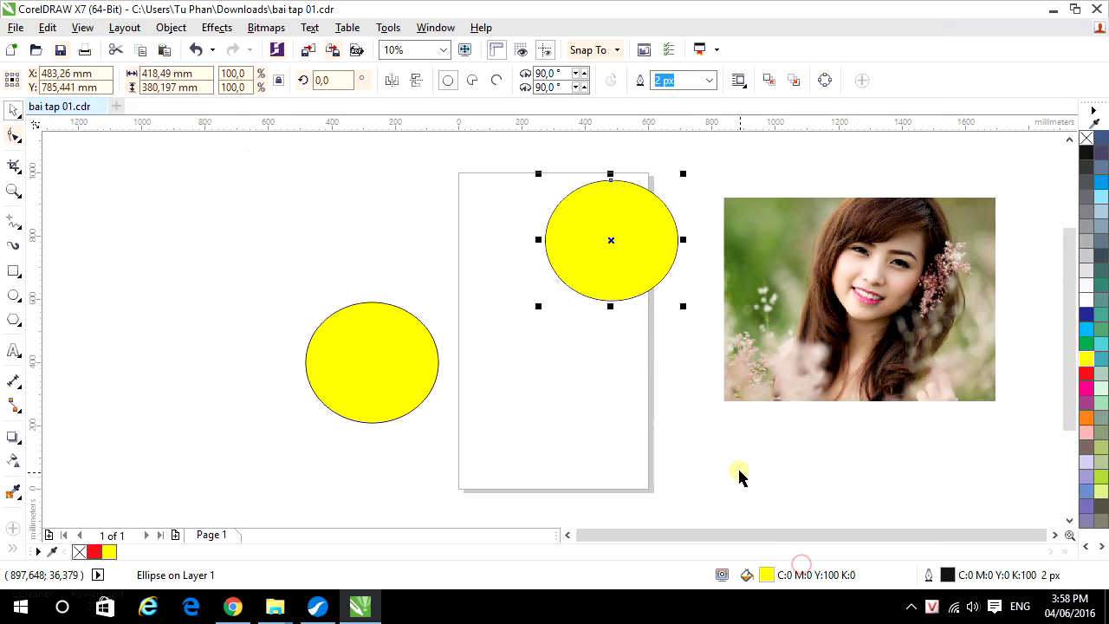
# Step: Switch to the Downloads folder in File Explorer, open the exported "export" PNG to check it, and close the Photos viewer
pyautogui.click(275, 605)
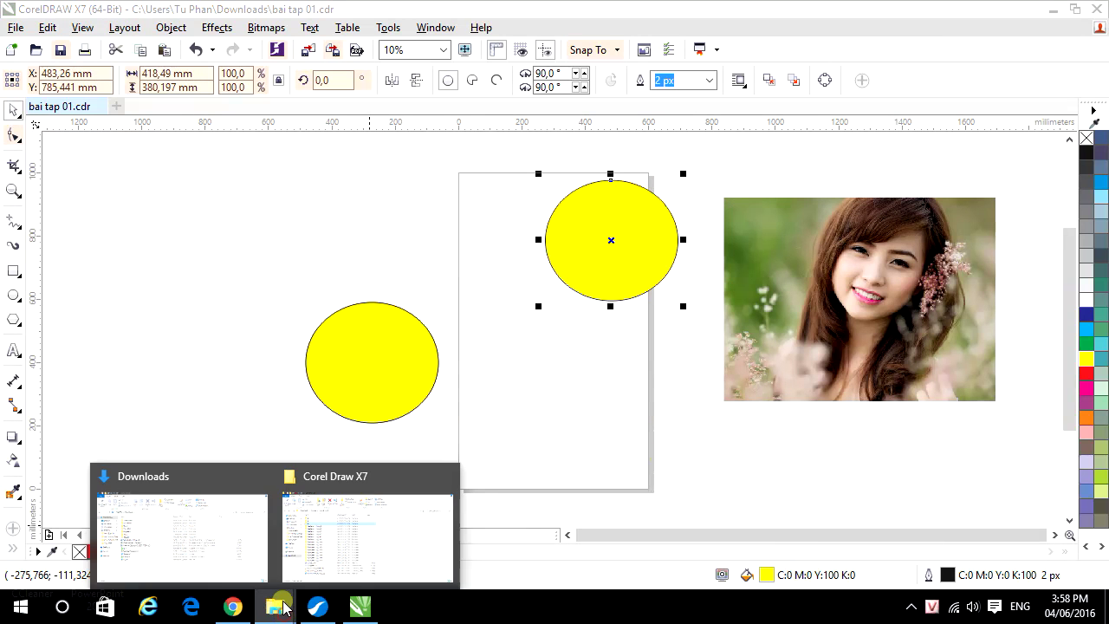
pyautogui.click(205, 521)
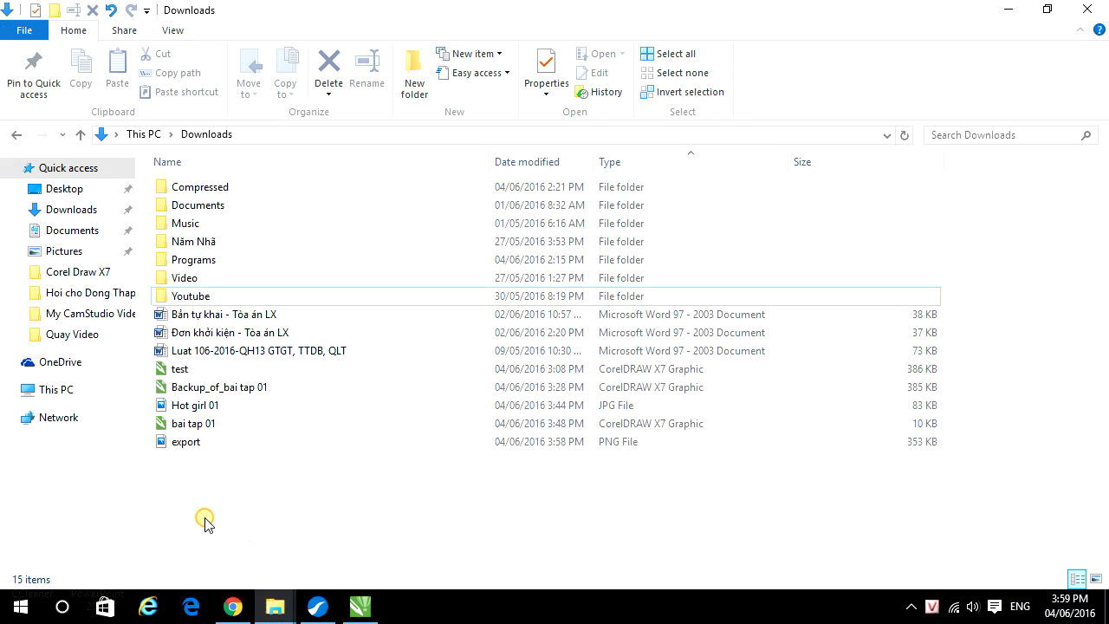
pyautogui.doubleClick(189, 445)
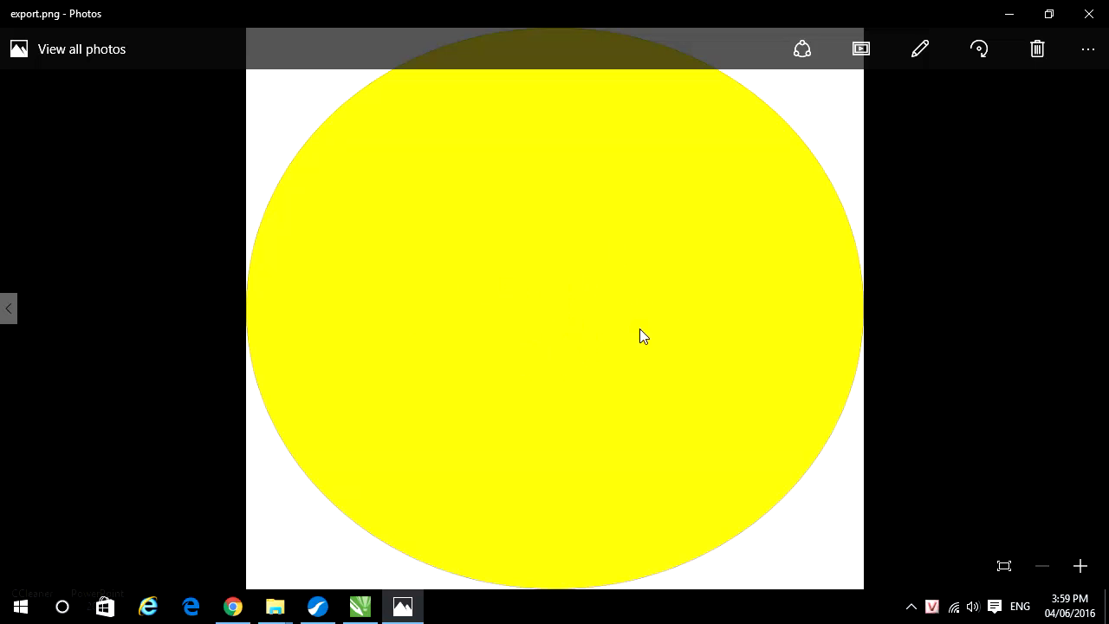
pyautogui.click(1089, 13)
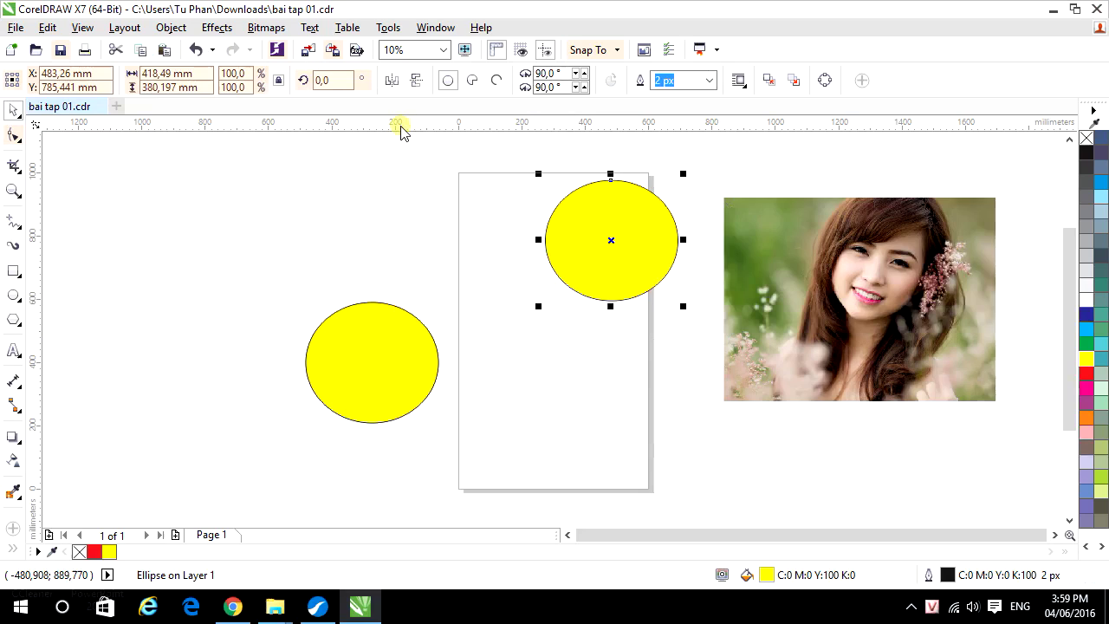